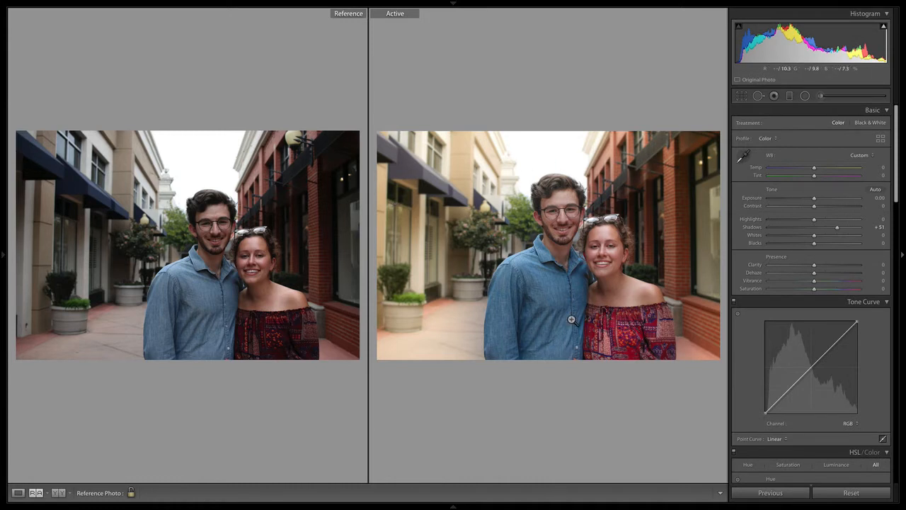
Switch to the single-image view and go to the unedited photo of the couple in the shopping street
{"action": "left_click", "coordinate": [19, 492]}
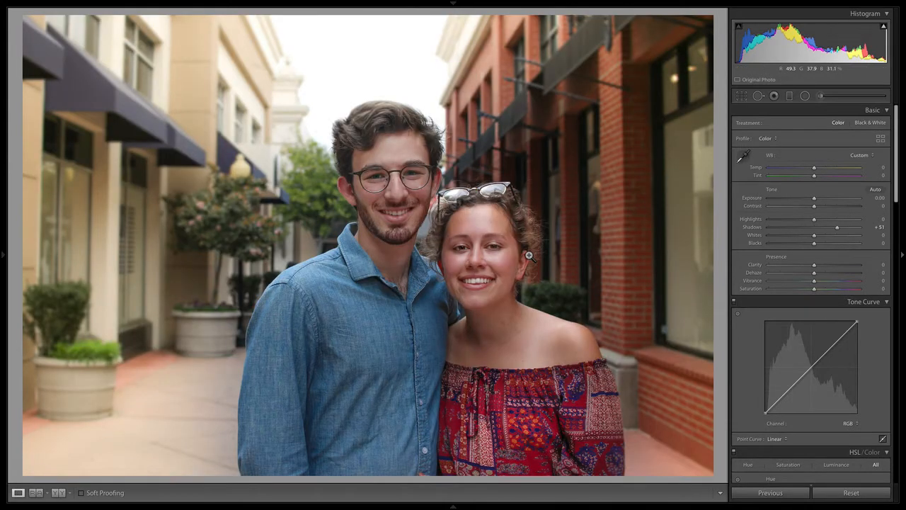
{"action": "mouse_move", "coordinate": [612, 506]}
{"action": "key", "text": "Left"}
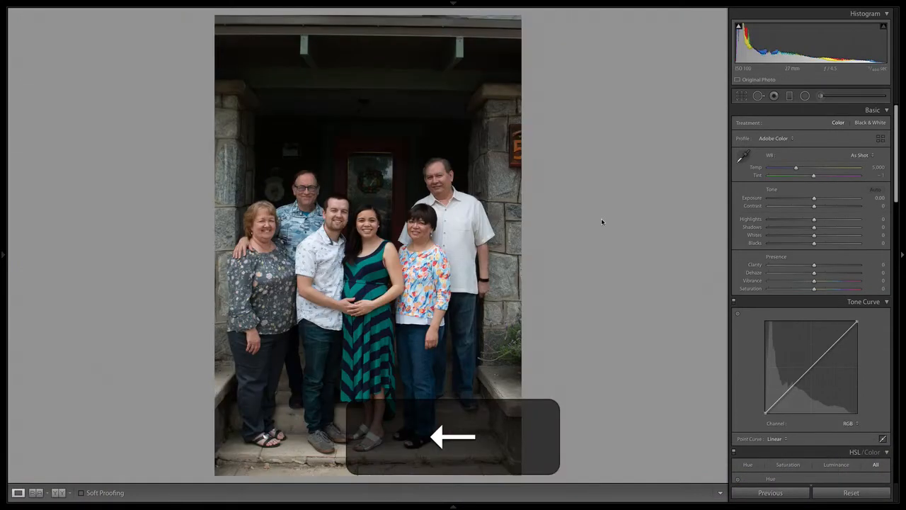
{"action": "key", "text": "Right"}
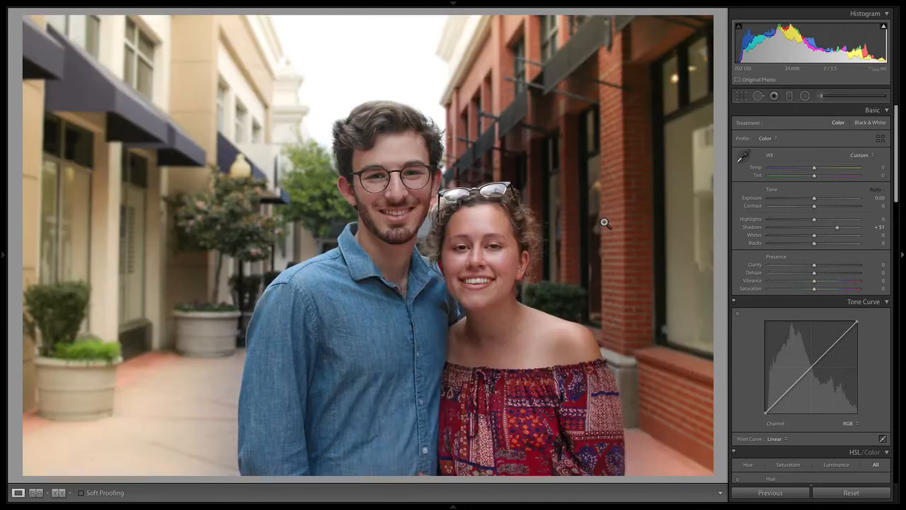
{"action": "key", "text": "Right"}
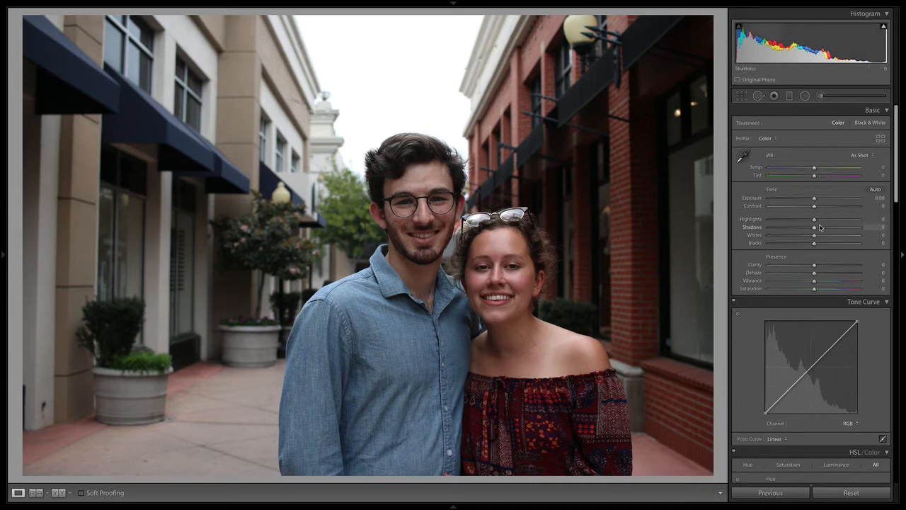
Raise the photo's Shadows to +73
{"action": "left_click_drag", "start_coordinate": [813, 228], "coordinate": [842, 227]}
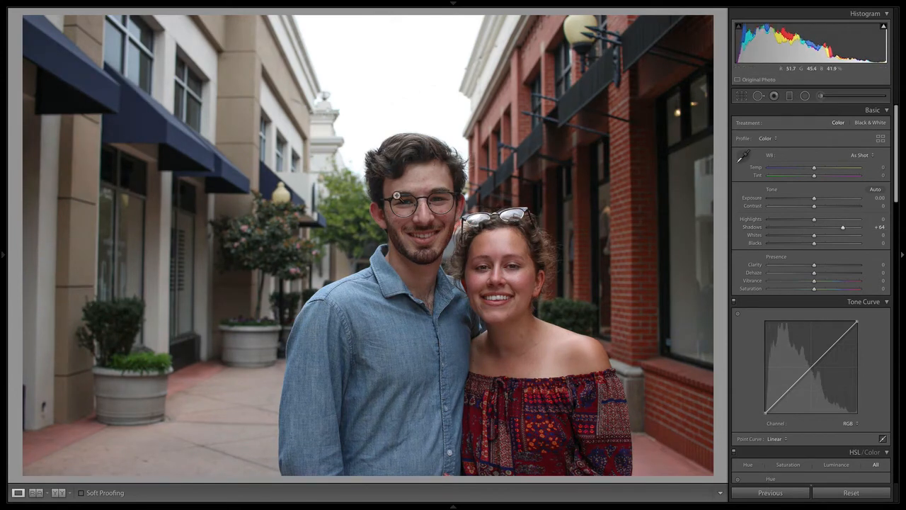
{"action": "left_click_drag", "start_coordinate": [842, 227], "coordinate": [847, 228]}
Crop the photo tighter around the couple at the original aspect ratio, trimming the sides and the sky
{"action": "left_click", "coordinate": [741, 96]}
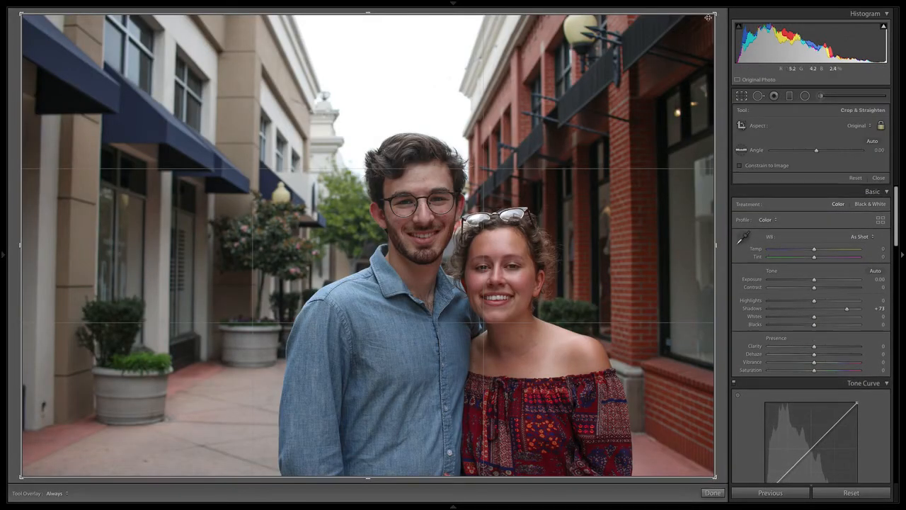
{"action": "key", "text": "shift"}
{"action": "left_click_drag", "start_coordinate": [699, 46], "coordinate": [702, 46]}
{"action": "left_click_drag", "start_coordinate": [649, 91], "coordinate": [476, 116]}
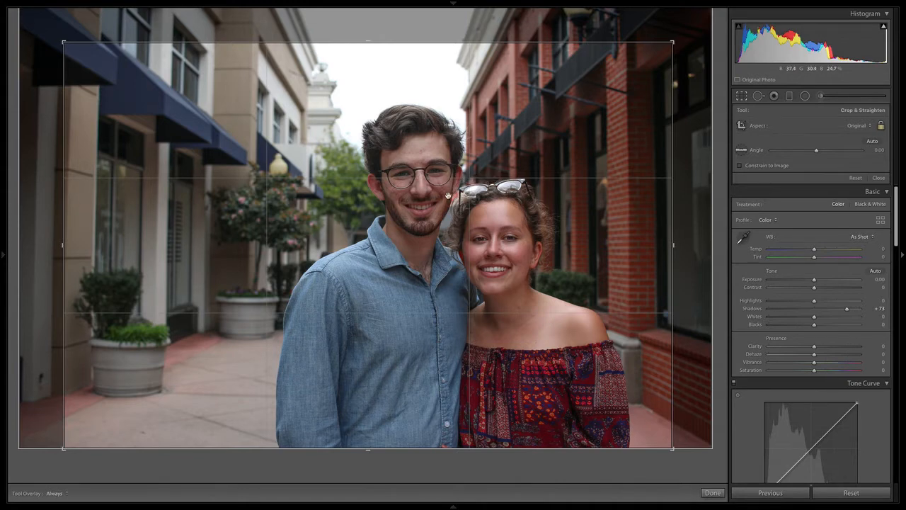
{"action": "left_click_drag", "start_coordinate": [448, 195], "coordinate": [431, 220]}
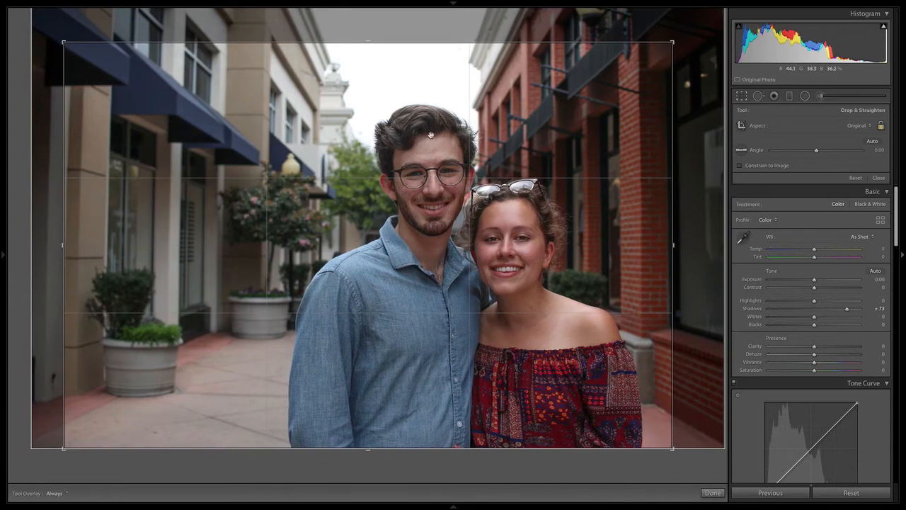
{"action": "left_click_drag", "start_coordinate": [546, 117], "coordinate": [542, 122]}
{"action": "key", "text": "Return"}
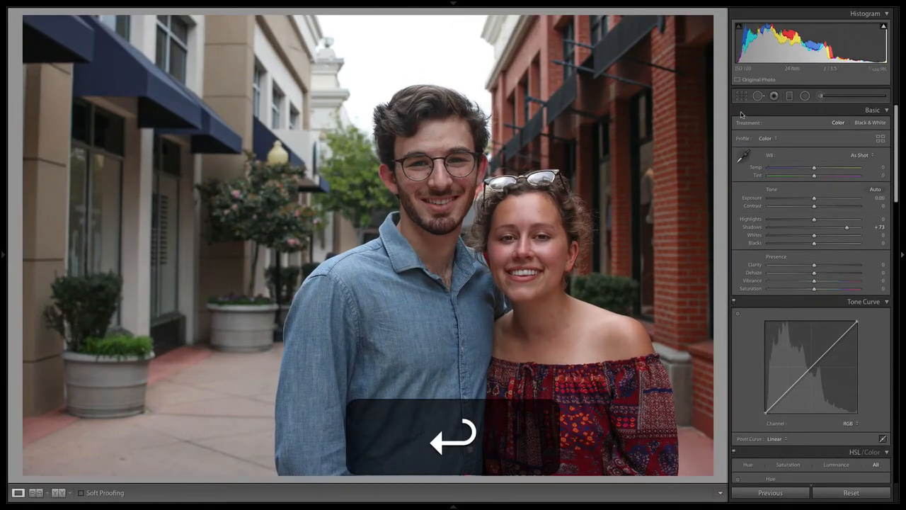
Reposition the photo within the crop frame so the couple sits slightly farther left
{"action": "key", "text": "r"}
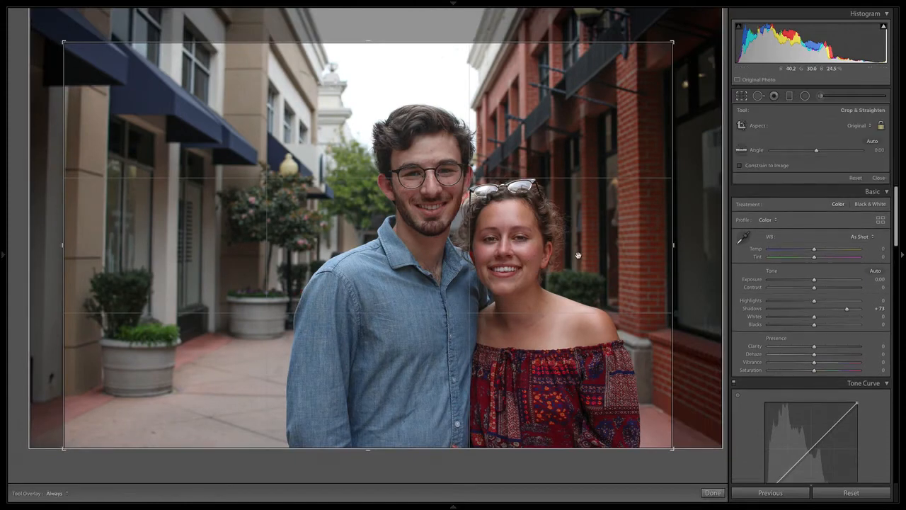
{"action": "left_click_drag", "start_coordinate": [577, 255], "coordinate": [560, 250]}
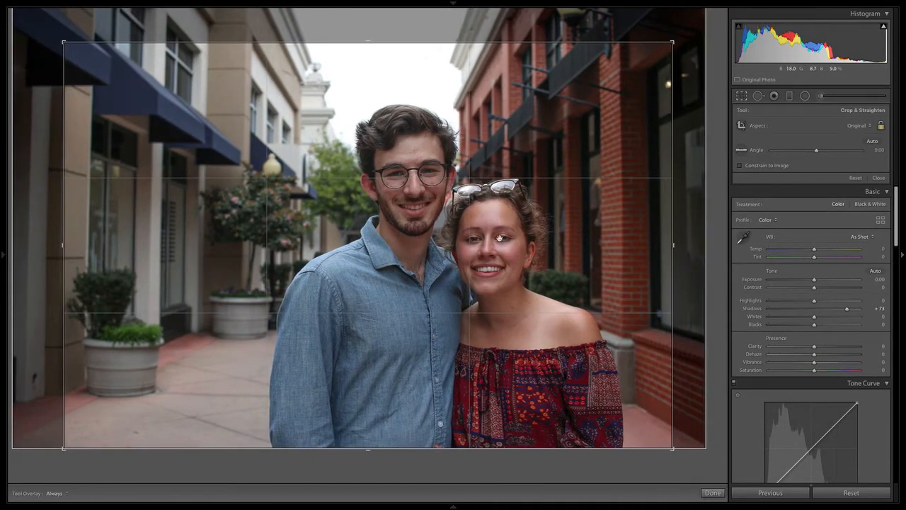
{"action": "left_click_drag", "start_coordinate": [482, 239], "coordinate": [484, 235]}
{"action": "key", "text": "Return"}
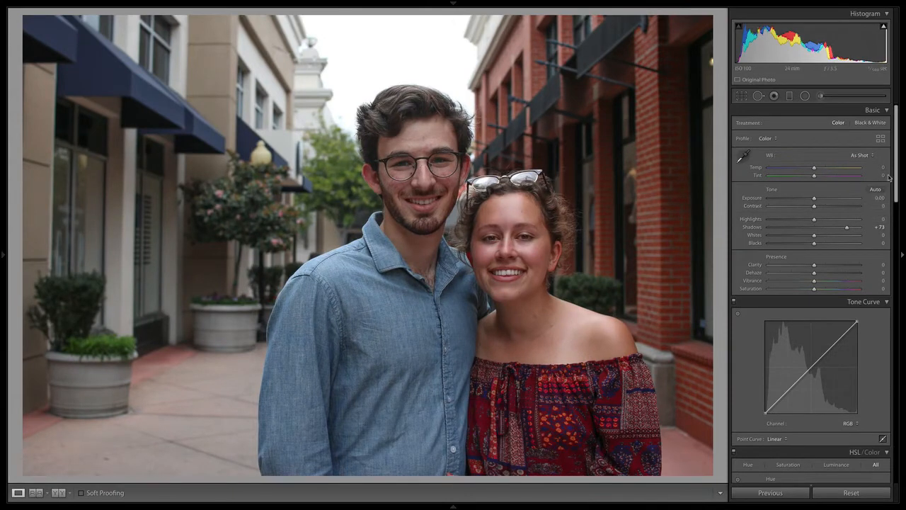
Set the HSL saturation of Red to -35 and of Blue to +40
{"action": "left_click_drag", "start_coordinate": [896, 124], "coordinate": [895, 44]}
{"action": "left_click_drag", "start_coordinate": [895, 184], "coordinate": [904, 262]}
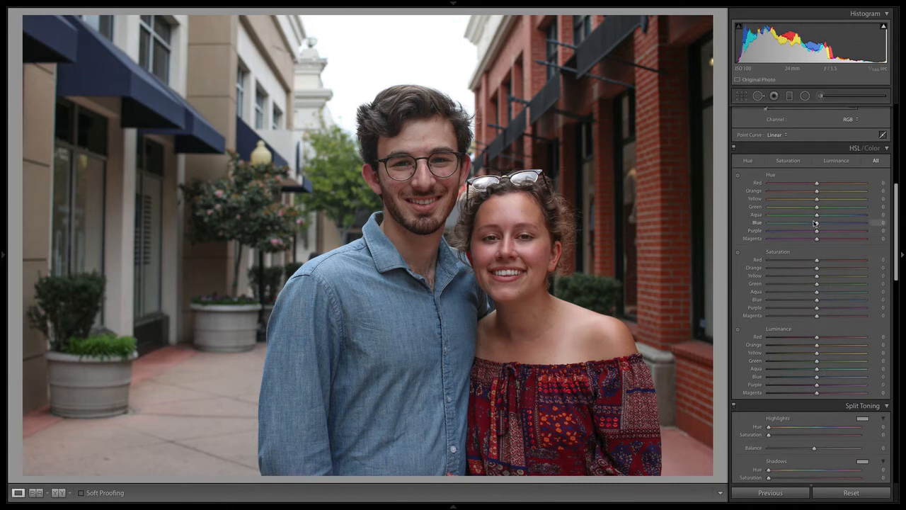
{"action": "left_click_drag", "start_coordinate": [817, 262], "coordinate": [802, 262]}
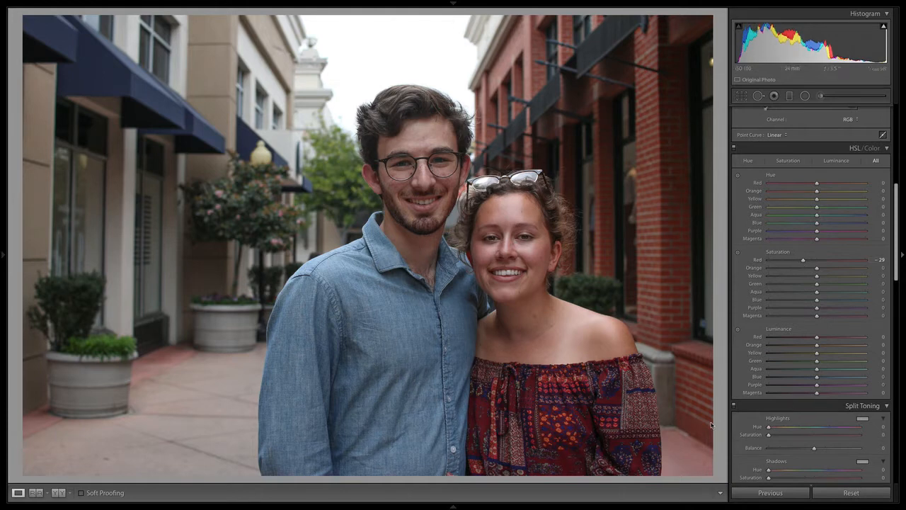
{"action": "left_click", "coordinate": [738, 254]}
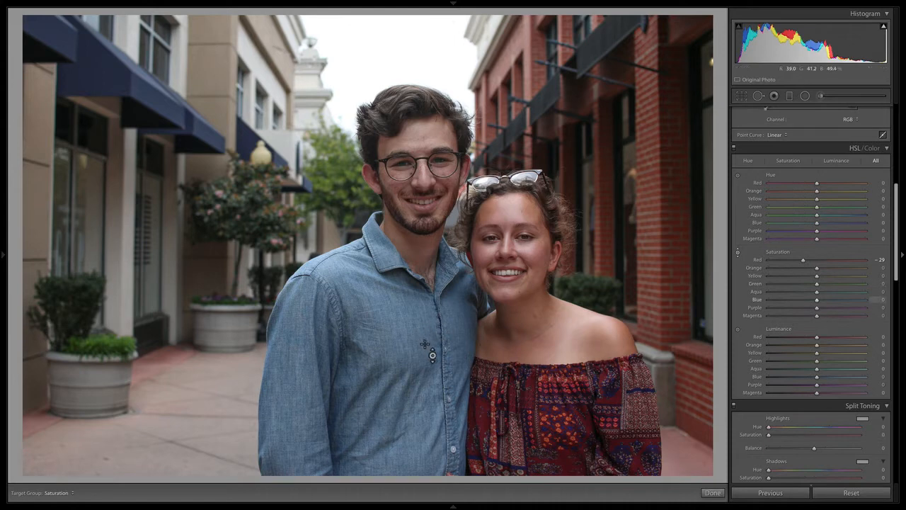
{"action": "left_click_drag", "start_coordinate": [424, 344], "coordinate": [425, 317]}
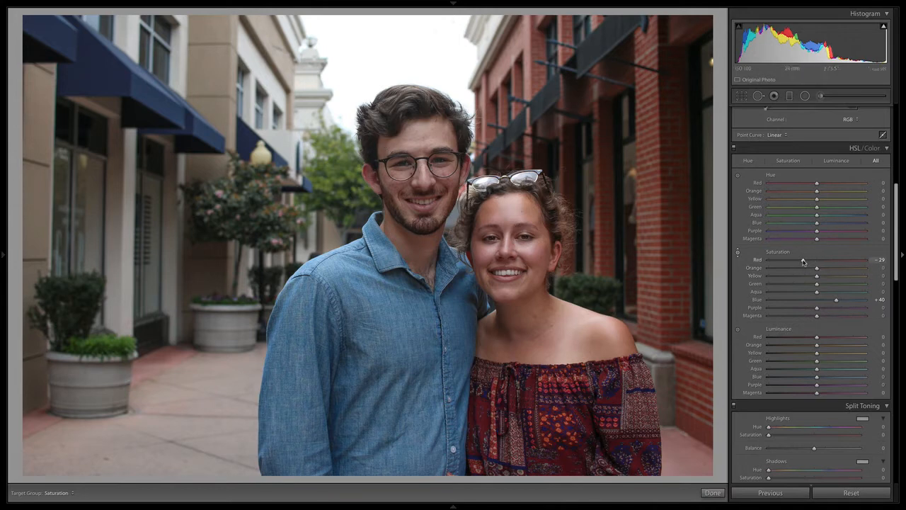
{"action": "left_click_drag", "start_coordinate": [802, 260], "coordinate": [743, 260]}
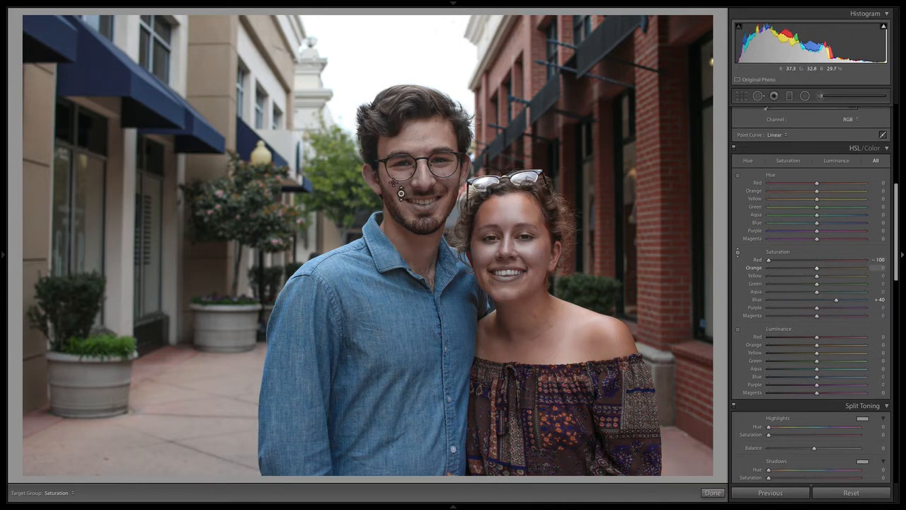
{"action": "left_click", "coordinate": [797, 260]}
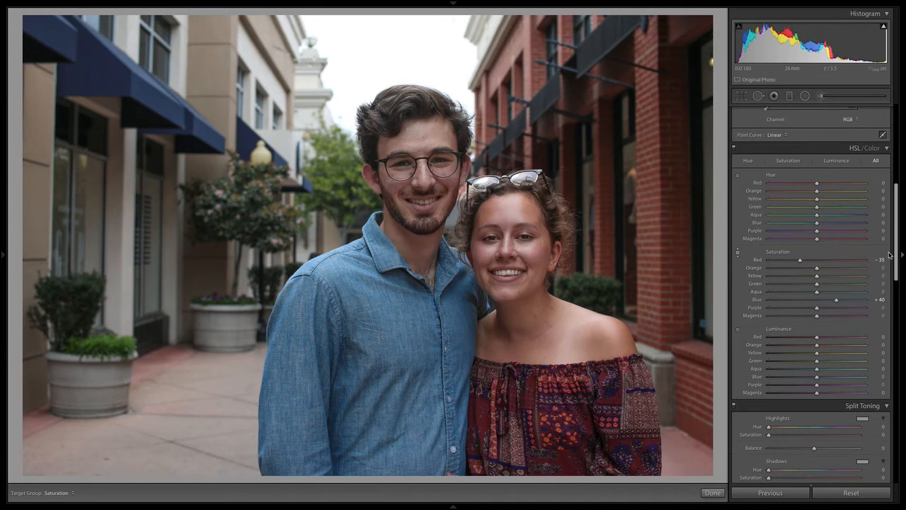
Draw a radial filter centred on the couple that affects the background, and show its mask overlay
{"action": "left_click_drag", "start_coordinate": [895, 244], "coordinate": [901, 104]}
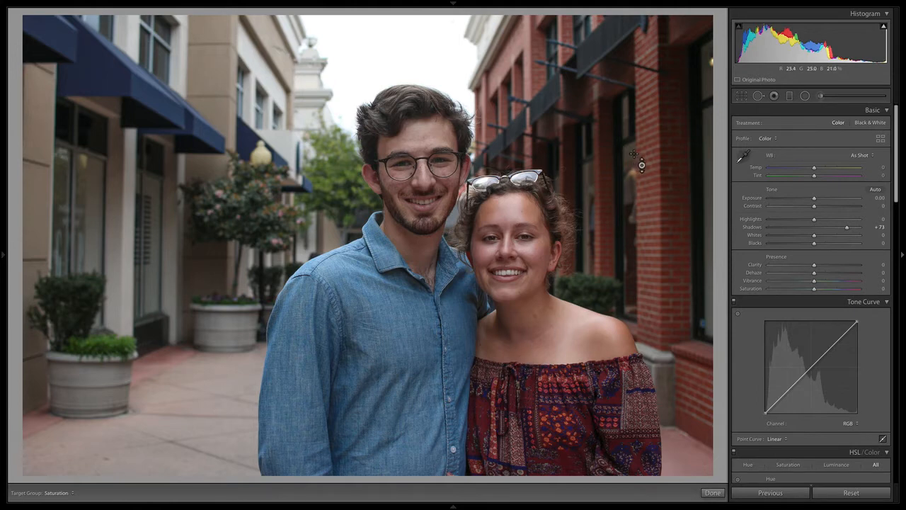
{"action": "left_click", "coordinate": [806, 96]}
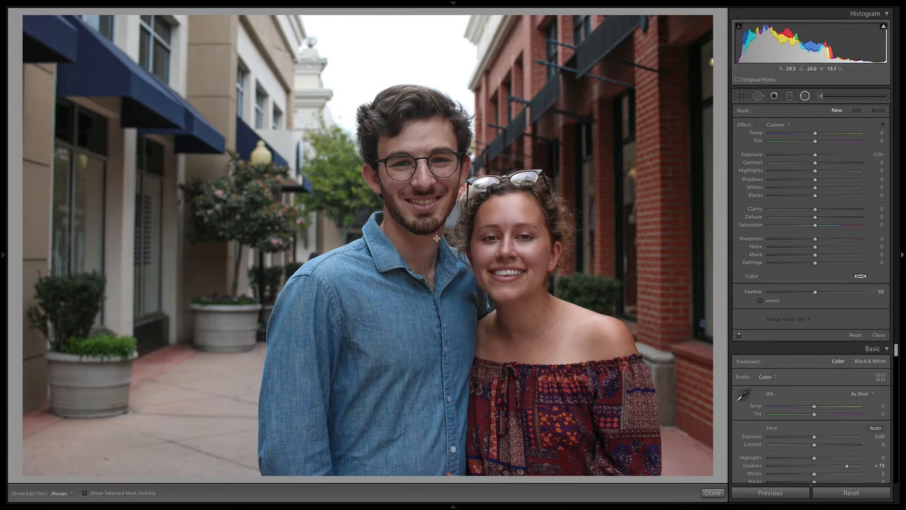
{"action": "left_click_drag", "start_coordinate": [446, 249], "coordinate": [650, 450]}
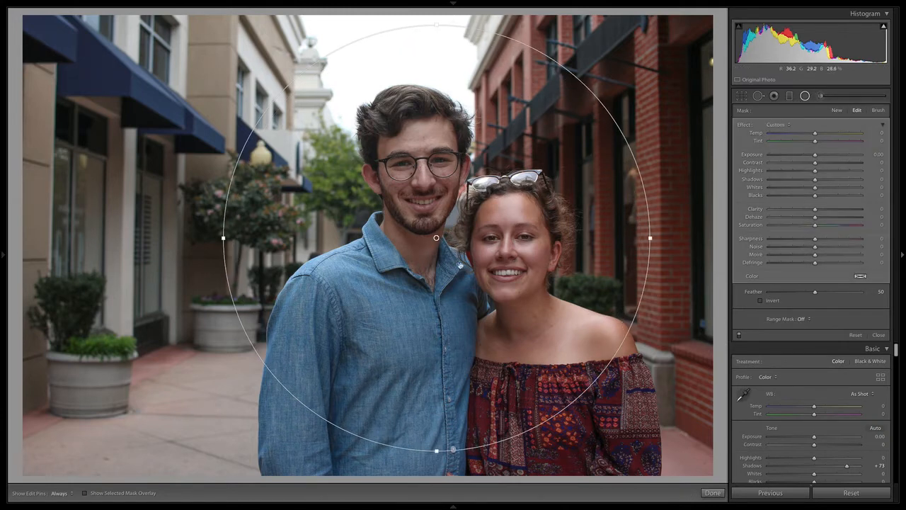
{"action": "left_click_drag", "start_coordinate": [435, 236], "coordinate": [451, 275]}
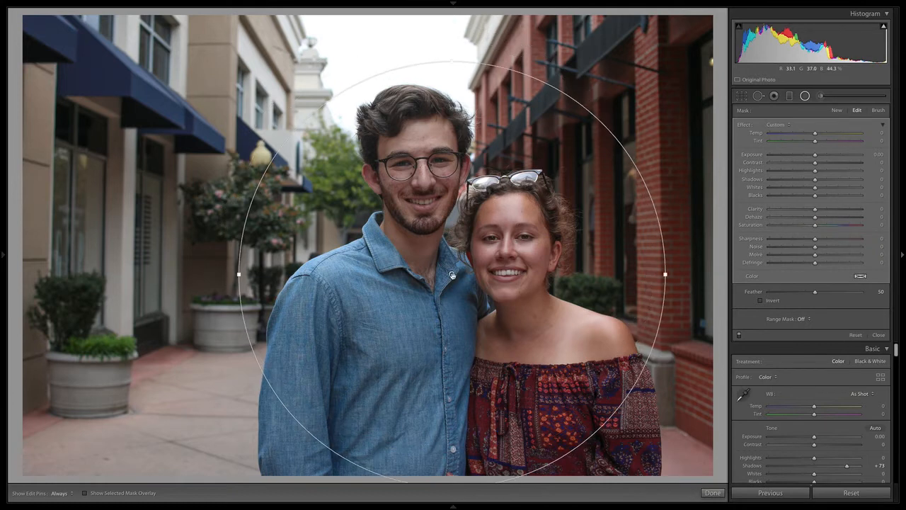
{"action": "key", "text": "o"}
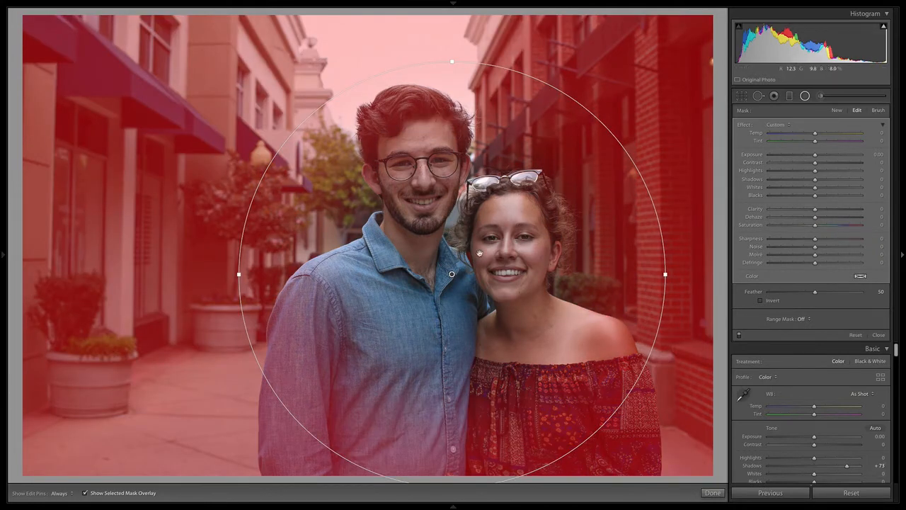
Erase the radial filter's mask from the couple's hair, shoulders and clothing with an Auto Mask brush, reducing its size to 20.7 for the remaining areas
{"action": "left_click", "coordinate": [881, 111]}
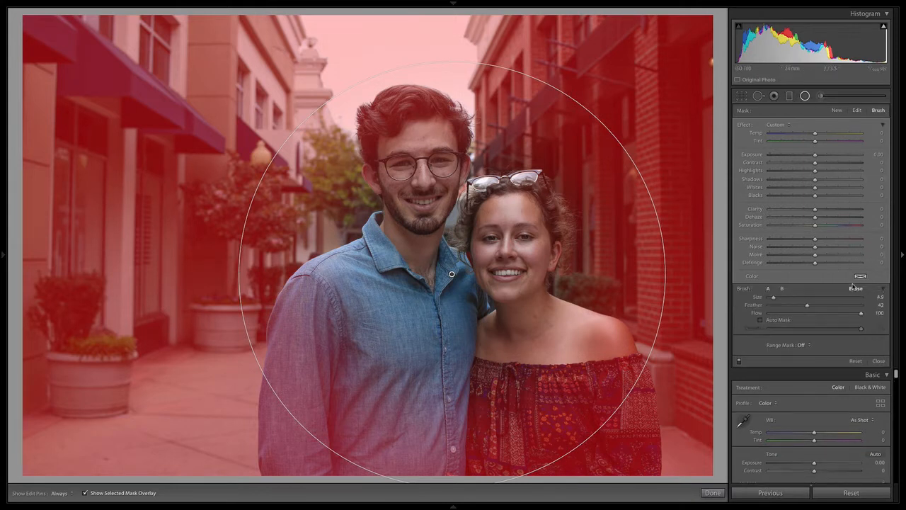
{"action": "left_click_drag", "start_coordinate": [772, 297], "coordinate": [793, 300]}
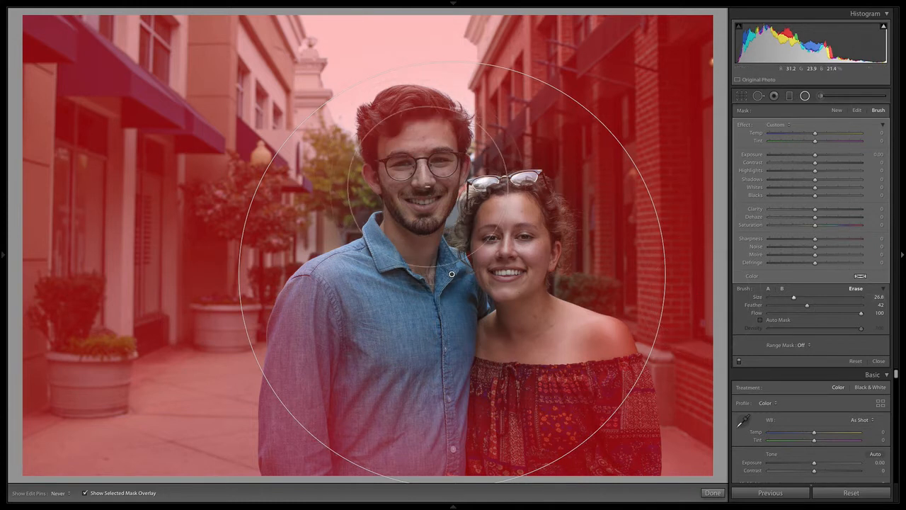
{"action": "key", "text": "h"}
{"action": "mouse_move", "coordinate": [426, 157]}
{"action": "left_mouse_down"}
{"action": "mouse_move", "coordinate": [408, 131]}
{"action": "mouse_move", "coordinate": [397, 281]}
{"action": "mouse_move", "coordinate": [331, 471]}
{"action": "mouse_move", "coordinate": [302, 481]}
{"action": "mouse_move", "coordinate": [317, 342]}
{"action": "mouse_move", "coordinate": [313, 397]}
{"action": "mouse_move", "coordinate": [493, 329]}
{"action": "mouse_move", "coordinate": [533, 390]}
{"action": "mouse_move", "coordinate": [591, 433]}
{"action": "mouse_move", "coordinate": [605, 431]}
{"action": "mouse_move", "coordinate": [572, 373]}
{"action": "mouse_move", "coordinate": [550, 371]}
{"action": "mouse_move", "coordinate": [501, 250]}
{"action": "mouse_move", "coordinate": [513, 265]}
{"action": "mouse_move", "coordinate": [471, 238]}
{"action": "left_mouse_up"}
{"action": "key", "text": "h"}
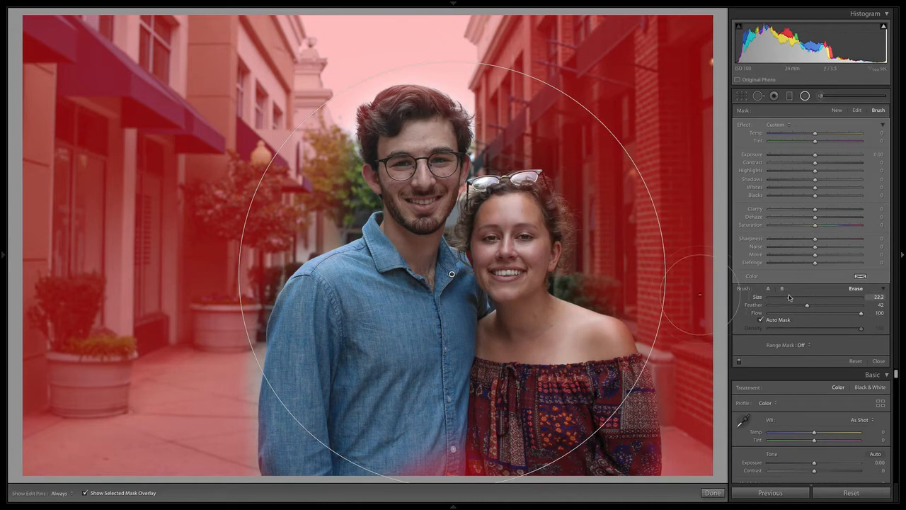
{"action": "left_click_drag", "start_coordinate": [794, 297], "coordinate": [787, 298]}
{"action": "key", "text": "h"}
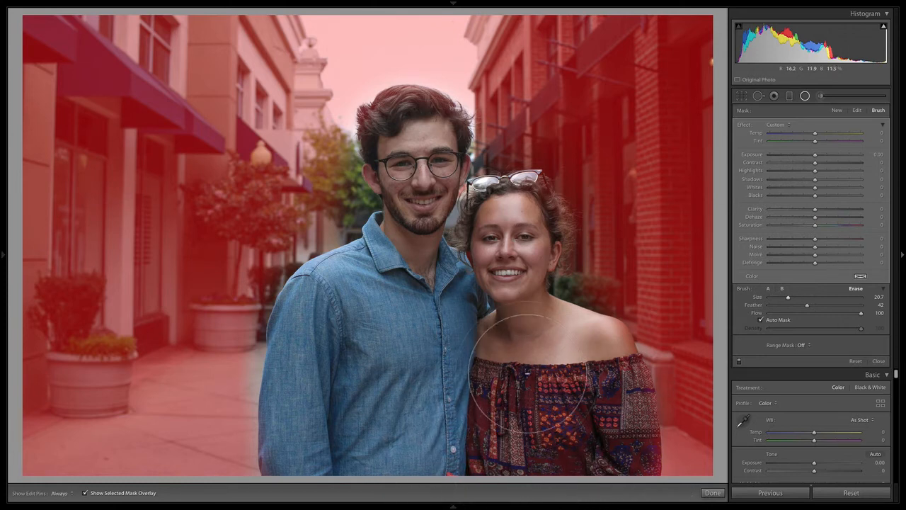
Hide the mask overlay and set the radial filter's Clarity to -26 and Sharpness to -100
{"action": "key", "text": "h"}
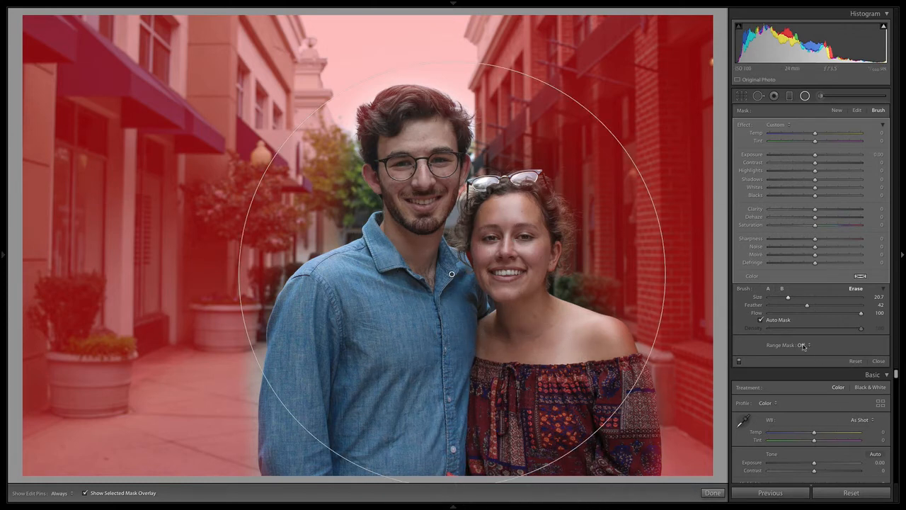
{"action": "key", "text": "o"}
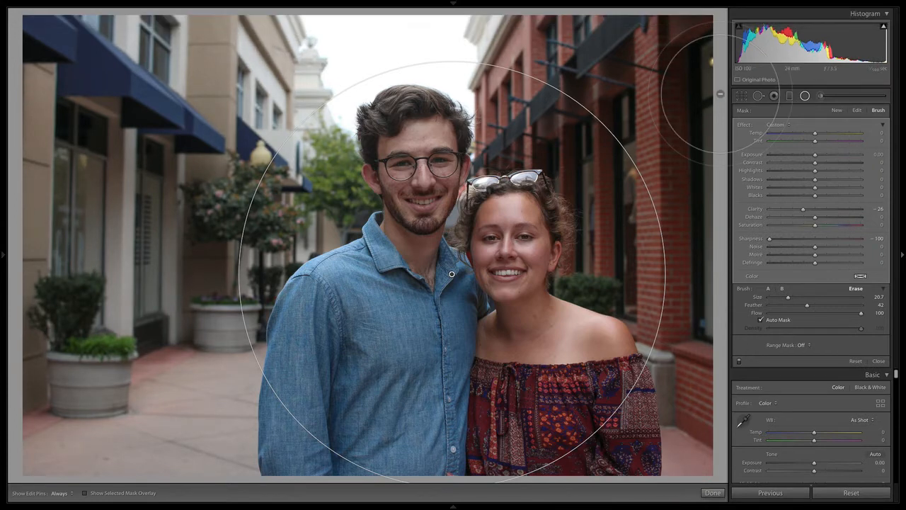
Add a second radial filter centred on the couple, show its mask overlay and set its Feather to 21
{"action": "left_click", "coordinate": [836, 111]}
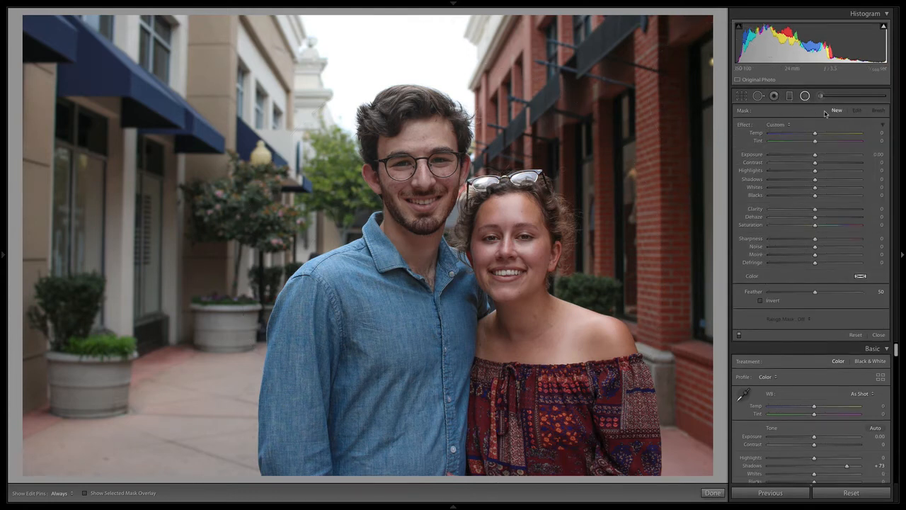
{"action": "left_click_drag", "start_coordinate": [465, 248], "coordinate": [675, 455]}
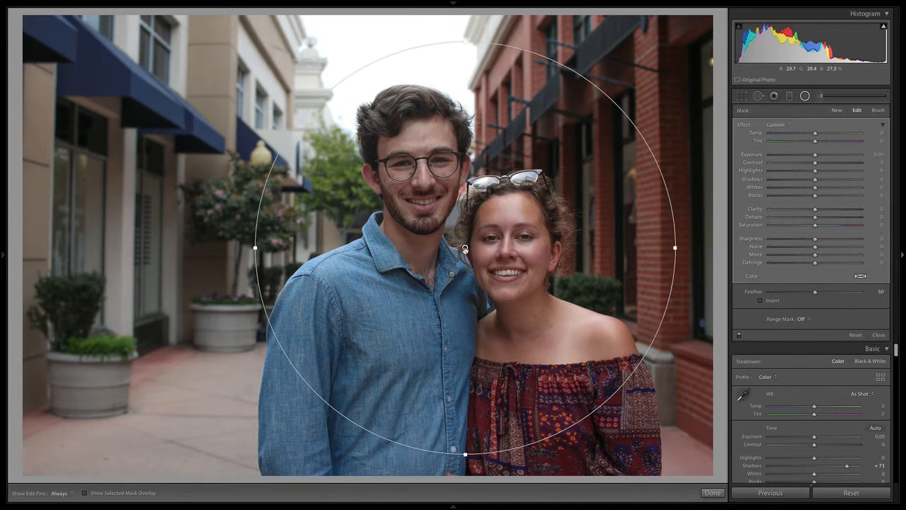
{"action": "left_click_drag", "start_coordinate": [465, 249], "coordinate": [460, 263]}
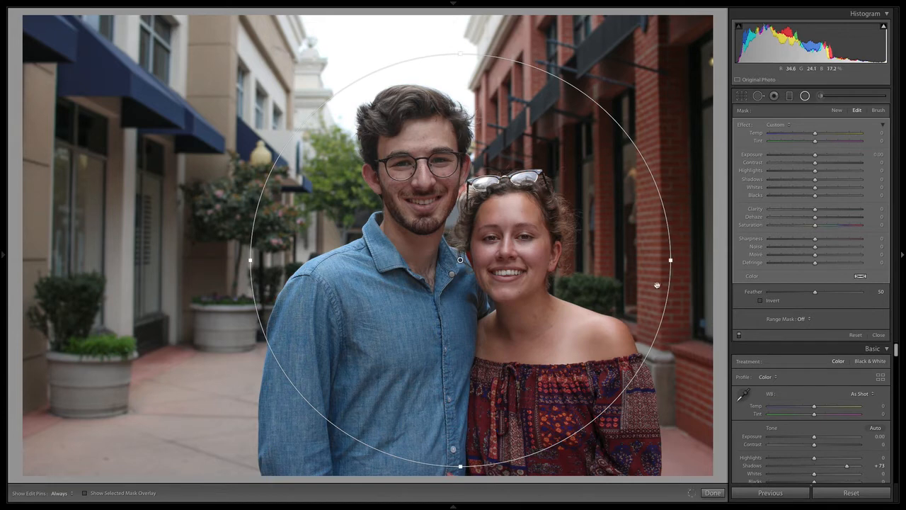
{"action": "key", "text": "o"}
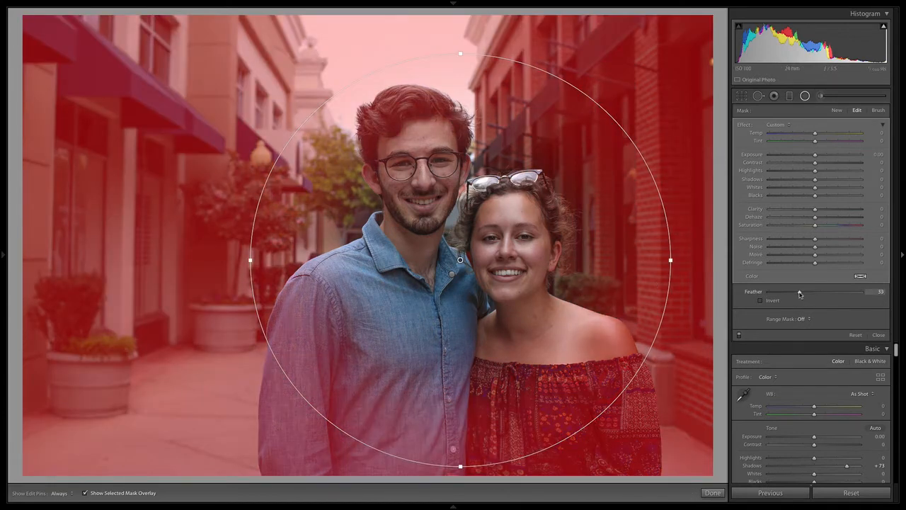
{"action": "left_click_drag", "start_coordinate": [786, 292], "coordinate": [788, 293]}
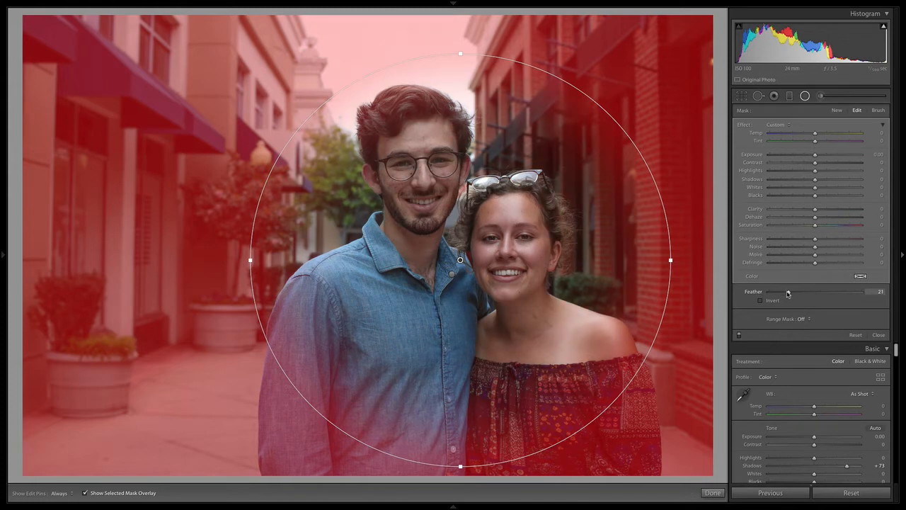
Erase the second radial filter's mask from the lower parts of the couple's clothing with an Auto Mask brush at size 20.7
{"action": "left_click", "coordinate": [878, 110]}
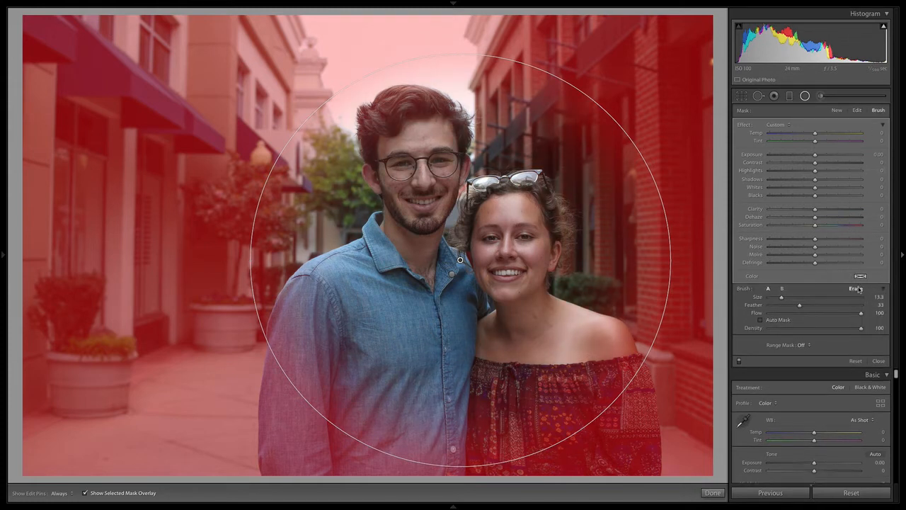
{"action": "key", "text": "h"}
{"action": "mouse_move", "coordinate": [570, 397]}
{"action": "left_mouse_down"}
{"action": "mouse_move", "coordinate": [583, 441]}
{"action": "mouse_move", "coordinate": [545, 440]}
{"action": "left_mouse_up"}
{"action": "mouse_move", "coordinate": [417, 435]}
{"action": "left_mouse_down"}
{"action": "mouse_move", "coordinate": [364, 349]}
{"action": "mouse_move", "coordinate": [344, 432]}
{"action": "mouse_move", "coordinate": [346, 329]}
{"action": "mouse_move", "coordinate": [312, 432]}
{"action": "left_mouse_up"}
{"action": "key", "text": "h"}
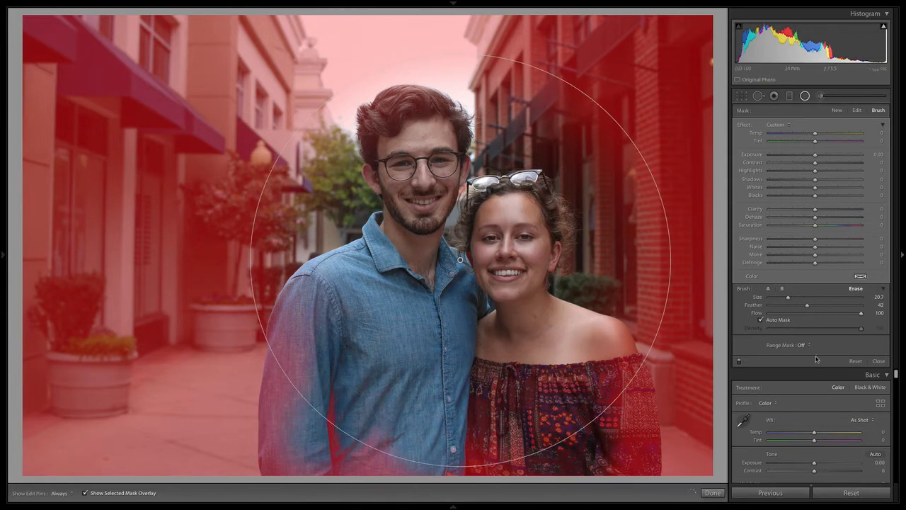
Turn off Auto Mask and erase more of the mask from the inner areas of the man's shirt and the woman's top
{"action": "left_click", "coordinate": [777, 323]}
{"action": "key", "text": "h"}
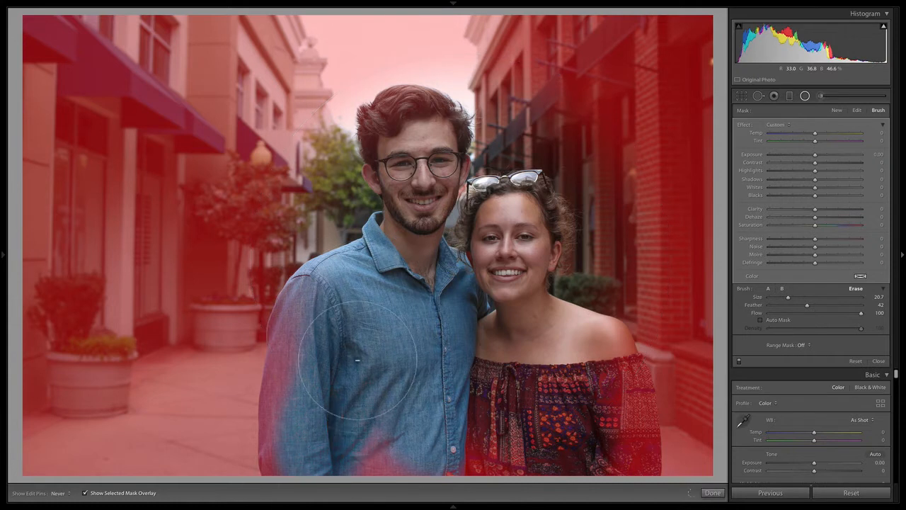
{"action": "left_click_drag", "start_coordinate": [398, 357], "coordinate": [318, 446]}
{"action": "mouse_move", "coordinate": [418, 353]}
{"action": "left_mouse_down"}
{"action": "mouse_move", "coordinate": [495, 415]}
{"action": "mouse_move", "coordinate": [567, 507]}
{"action": "mouse_move", "coordinate": [578, 439]}
{"action": "mouse_move", "coordinate": [550, 421]}
{"action": "left_mouse_up"}
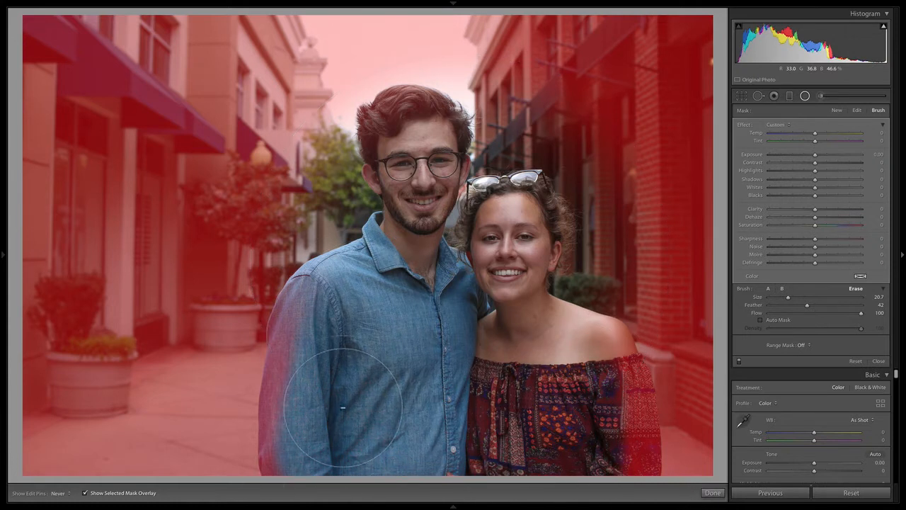
{"action": "key", "text": "h"}
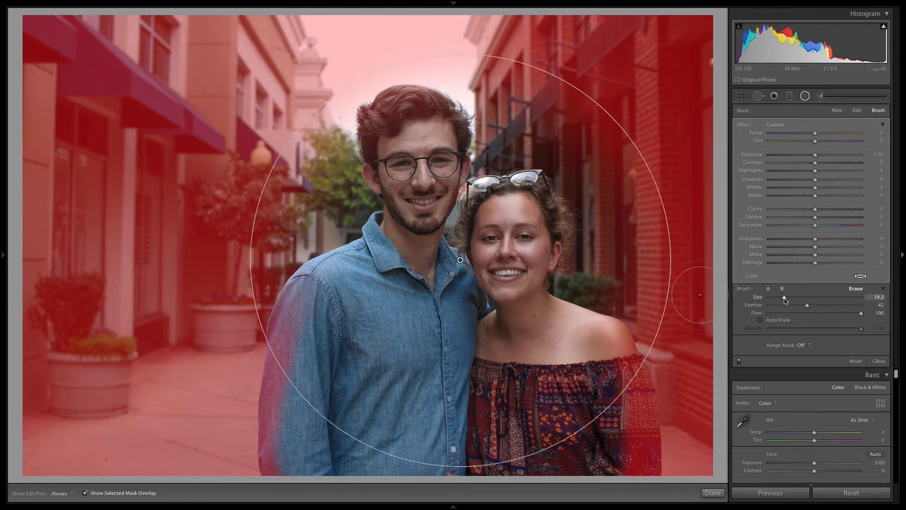
Reduce the erase brush size to 15.7, turn Auto Mask back on and erase the mask from the woman's outer sleeve
{"action": "left_click_drag", "start_coordinate": [784, 299], "coordinate": [782, 299]}
{"action": "key", "text": "h"}
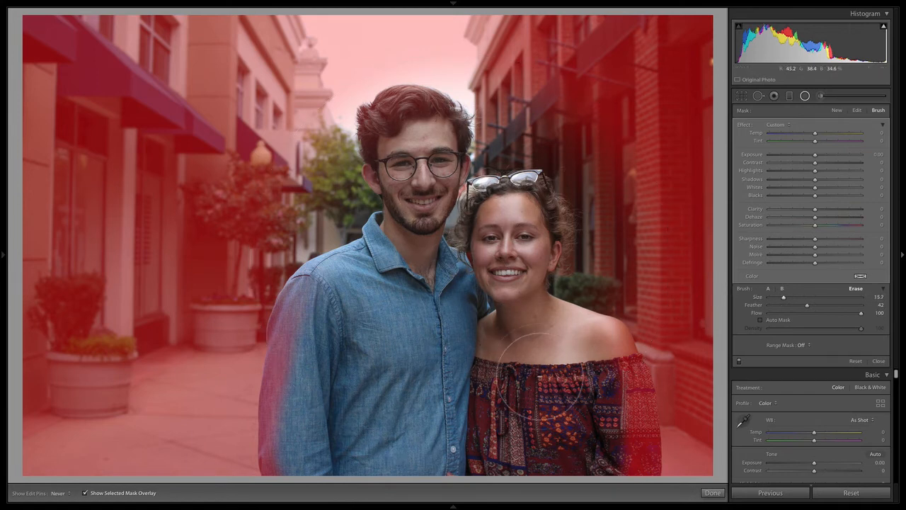
{"action": "key", "text": "h"}
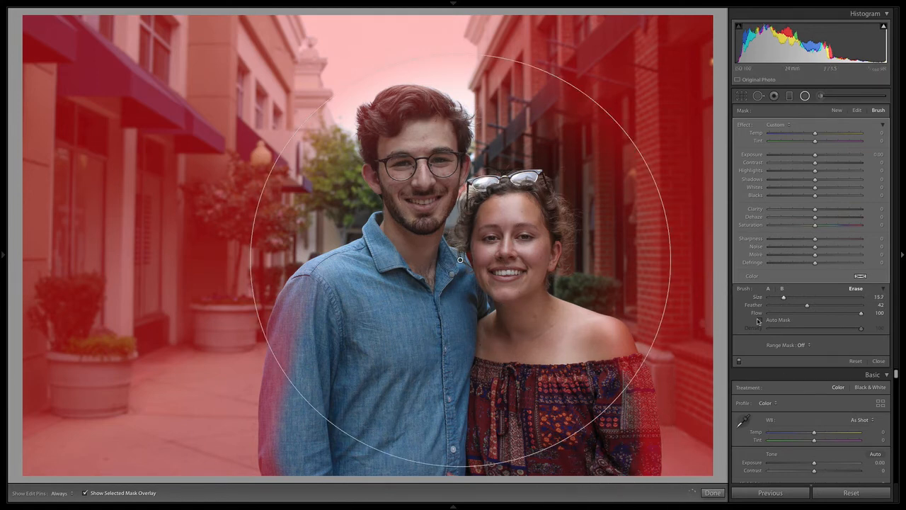
{"action": "left_click", "coordinate": [761, 320]}
{"action": "key", "text": "h"}
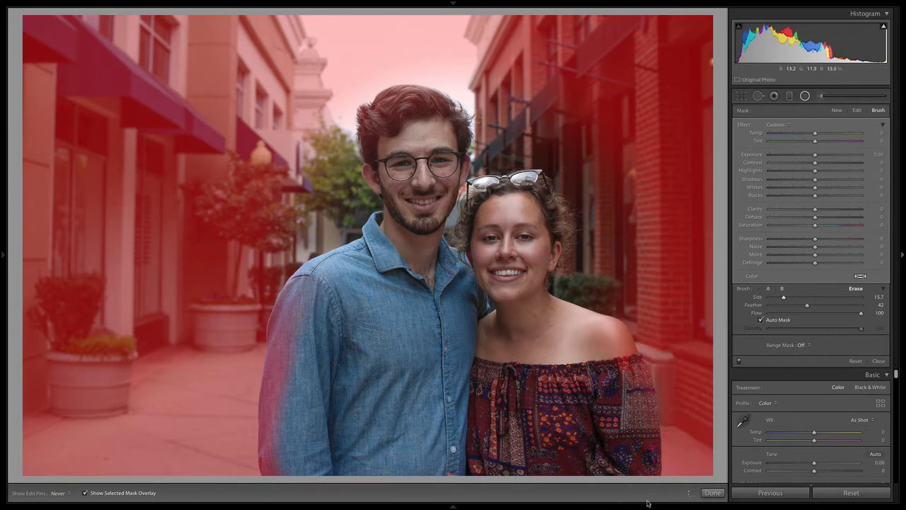
{"action": "mouse_move", "coordinate": [641, 384]}
{"action": "left_mouse_down"}
{"action": "mouse_move", "coordinate": [642, 401]}
{"action": "mouse_move", "coordinate": [633, 384]}
{"action": "mouse_move", "coordinate": [643, 432]}
{"action": "mouse_move", "coordinate": [572, 469]}
{"action": "left_mouse_up"}
{"action": "key", "text": "h"}
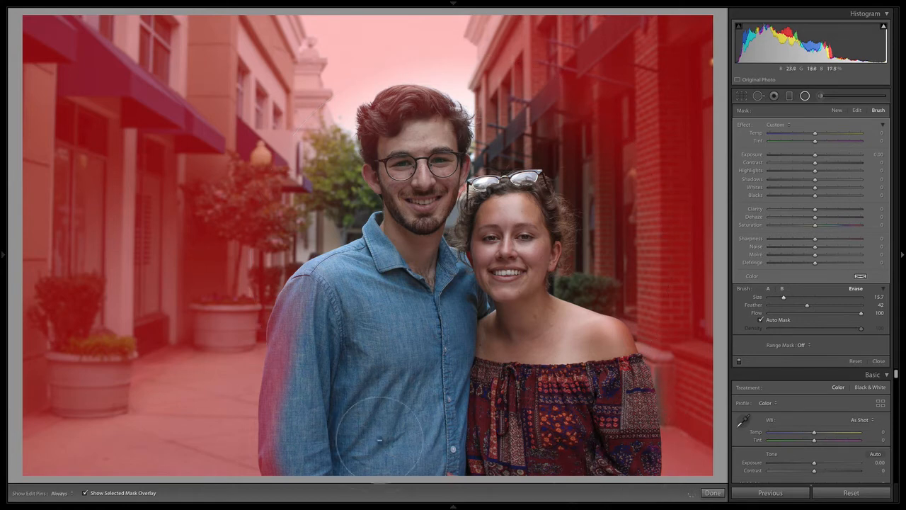
Erase the remaining mask from the man's outer sleeve and hair with the Auto Mask brush
{"action": "key", "text": "h"}
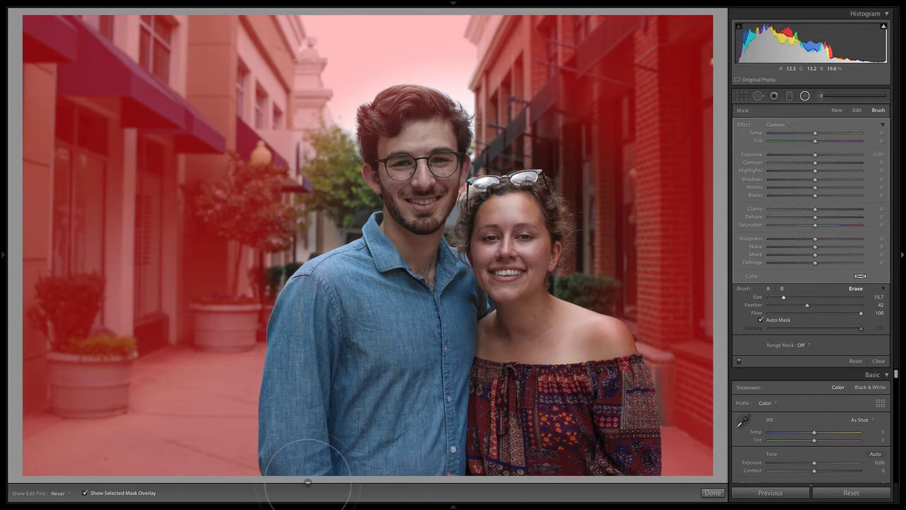
{"action": "key", "text": "h"}
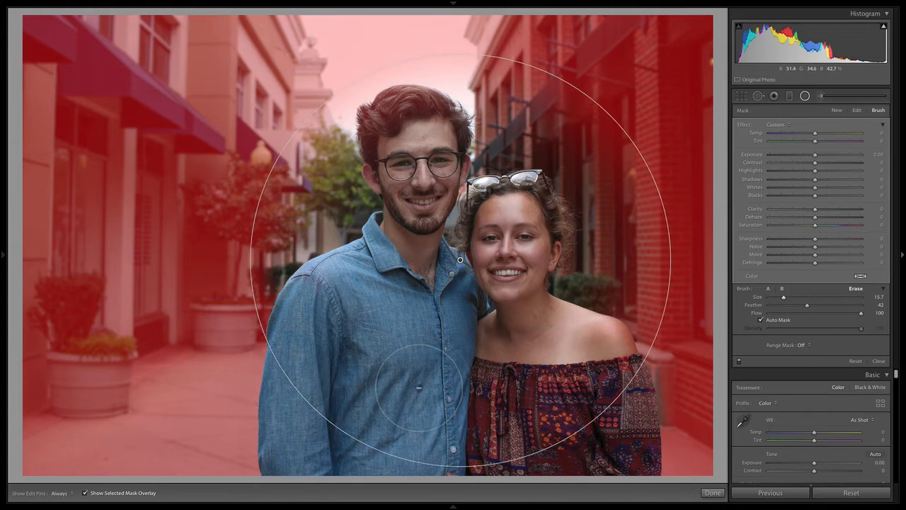
{"action": "key", "text": "h"}
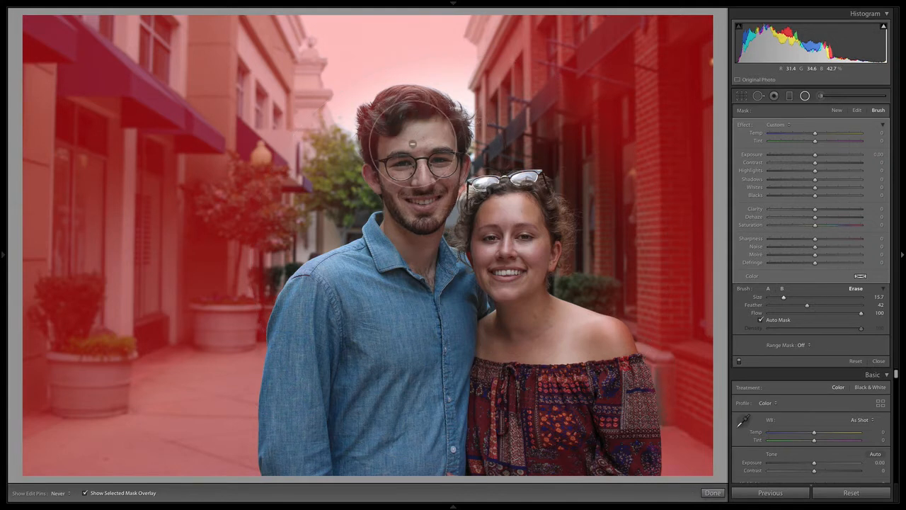
{"action": "key", "text": "h"}
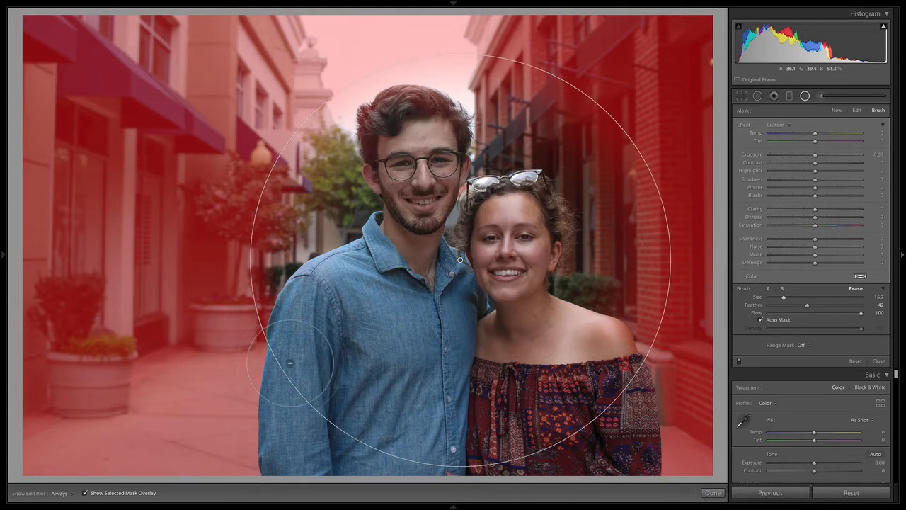
{"action": "key", "text": "h"}
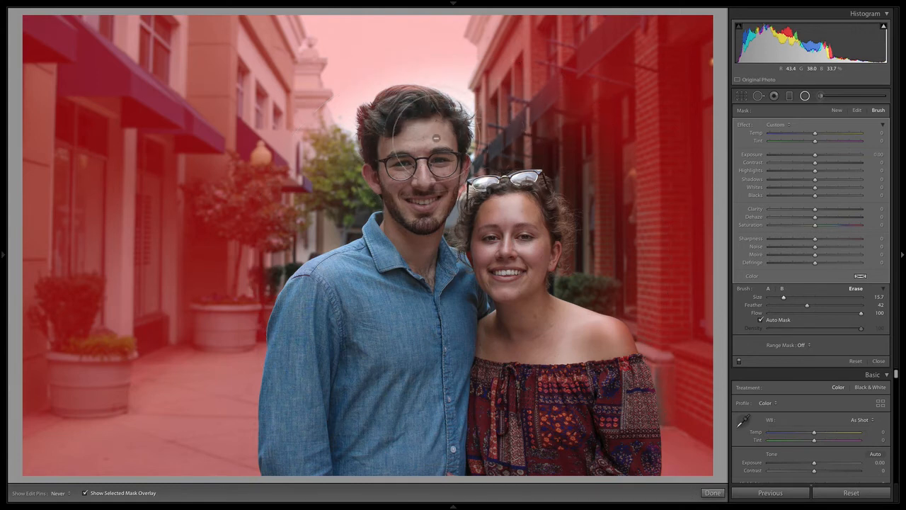
{"action": "key", "text": "h"}
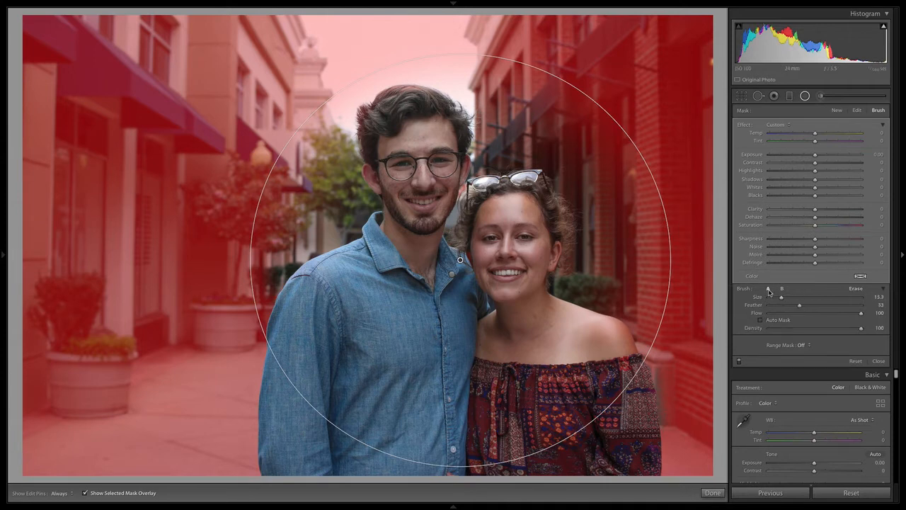
Try to paint the mask over the tree beside the man's head with brush A and Auto Mask off
{"action": "key", "text": "h"}
{"action": "mouse_move", "coordinate": [314, 251]}
{"action": "left_mouse_down"}
{"action": "mouse_move", "coordinate": [371, 207]}
{"action": "mouse_move", "coordinate": [357, 229]}
{"action": "mouse_move", "coordinate": [359, 210]}
{"action": "mouse_move", "coordinate": [346, 239]}
{"action": "mouse_move", "coordinate": [349, 228]}
{"action": "mouse_move", "coordinate": [325, 192]}
{"action": "left_mouse_up"}
{"action": "key", "text": "h"}
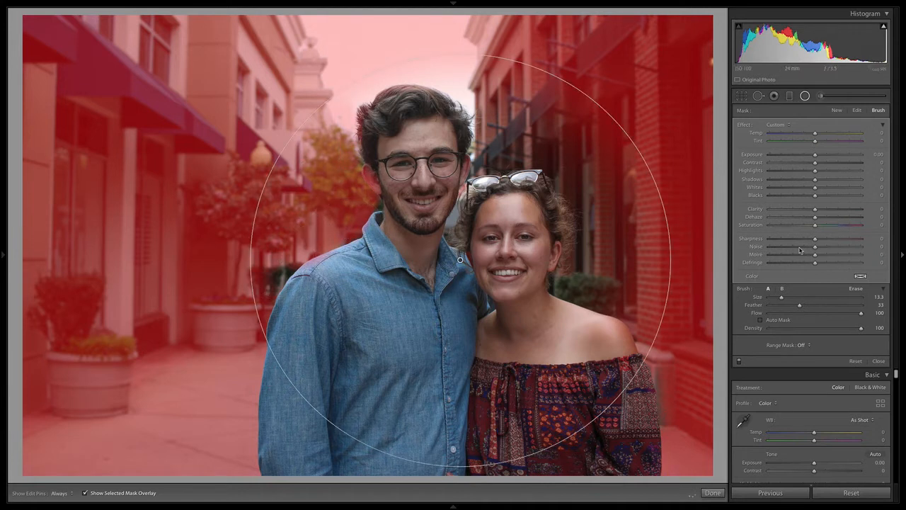
{"action": "key", "text": "super+z"}
Turn on Auto Mask for brush A and paint the mask over the tree and plants behind the man's head and shoulder
{"action": "left_click", "coordinate": [762, 320]}
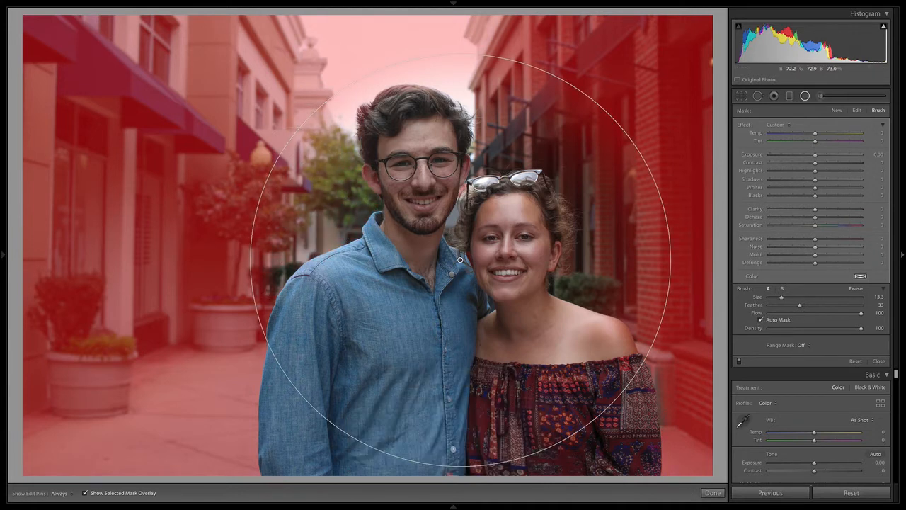
{"action": "key", "text": "h"}
{"action": "left_click_drag", "start_coordinate": [340, 163], "coordinate": [291, 247]}
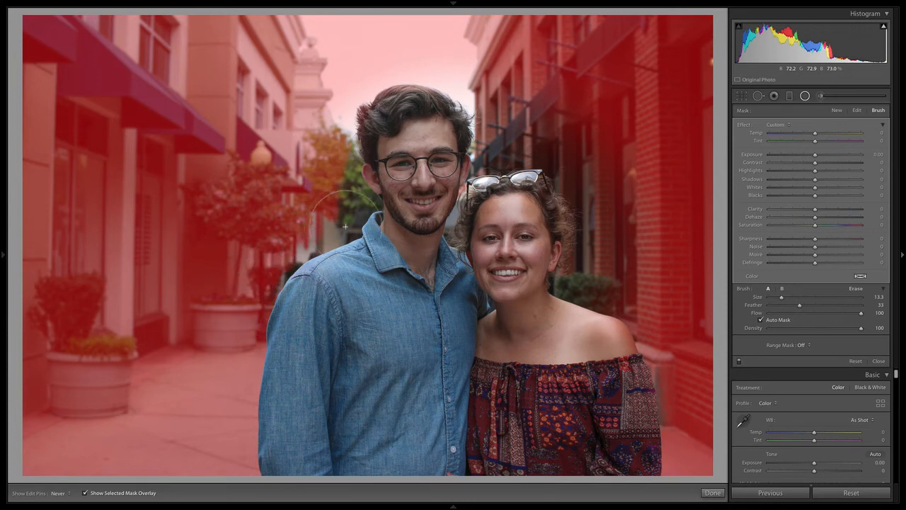
{"action": "key", "text": "h"}
{"action": "key", "text": "h"}
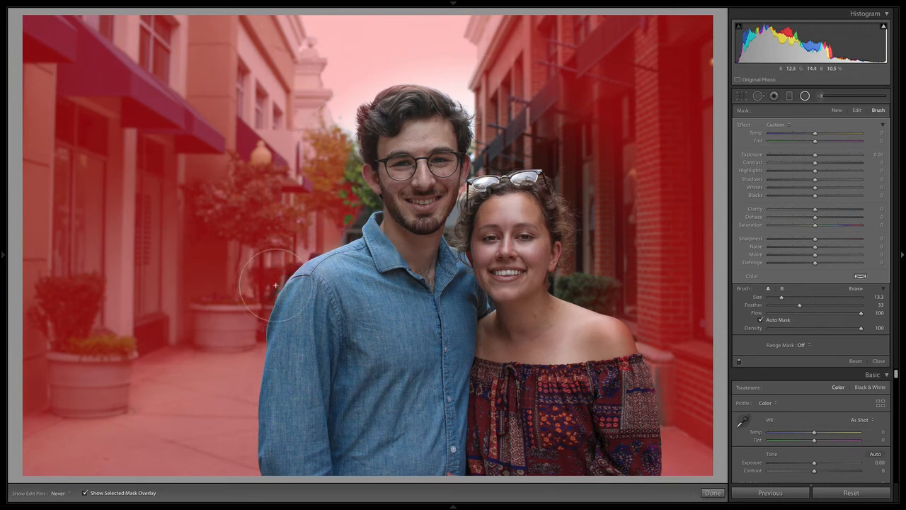
{"action": "mouse_move", "coordinate": [360, 220]}
{"action": "left_mouse_down"}
{"action": "mouse_move", "coordinate": [353, 147]}
{"action": "mouse_move", "coordinate": [340, 193]}
{"action": "mouse_move", "coordinate": [354, 229]}
{"action": "mouse_move", "coordinate": [361, 215]}
{"action": "mouse_move", "coordinate": [363, 229]}
{"action": "mouse_move", "coordinate": [351, 236]}
{"action": "left_mouse_up"}
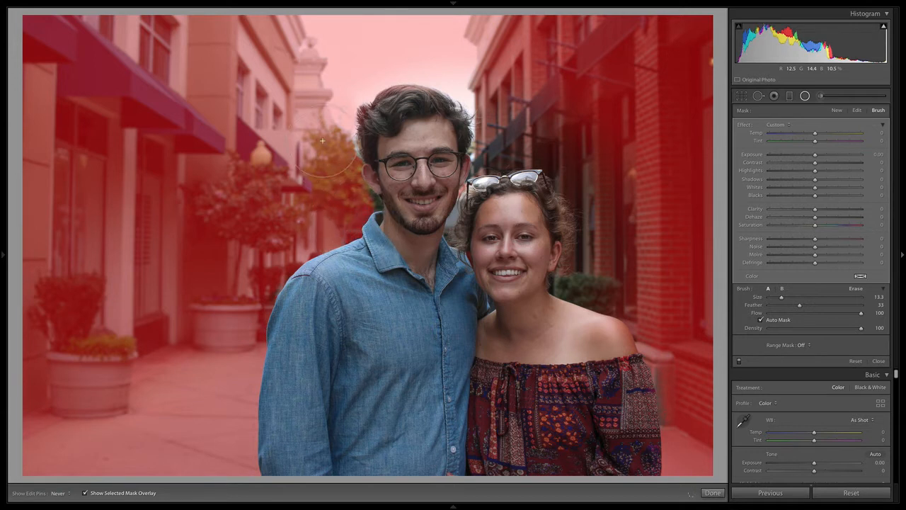
Paint the mask over the background around both heads and beside the woman's shoulder and sleeve, reducing the brush size to 8.2
{"action": "mouse_move", "coordinate": [537, 155]}
{"action": "left_mouse_down"}
{"action": "mouse_move", "coordinate": [499, 95]}
{"action": "mouse_move", "coordinate": [528, 147]}
{"action": "mouse_move", "coordinate": [525, 119]}
{"action": "mouse_move", "coordinate": [534, 134]}
{"action": "mouse_move", "coordinate": [591, 162]}
{"action": "mouse_move", "coordinate": [524, 142]}
{"action": "mouse_move", "coordinate": [623, 211]}
{"action": "mouse_move", "coordinate": [578, 157]}
{"action": "mouse_move", "coordinate": [612, 207]}
{"action": "mouse_move", "coordinate": [634, 300]}
{"action": "mouse_move", "coordinate": [676, 303]}
{"action": "mouse_move", "coordinate": [618, 292]}
{"action": "mouse_move", "coordinate": [662, 293]}
{"action": "mouse_move", "coordinate": [619, 292]}
{"action": "mouse_move", "coordinate": [620, 247]}
{"action": "mouse_move", "coordinate": [610, 286]}
{"action": "mouse_move", "coordinate": [608, 190]}
{"action": "mouse_move", "coordinate": [610, 201]}
{"action": "mouse_move", "coordinate": [532, 98]}
{"action": "mouse_move", "coordinate": [519, 152]}
{"action": "mouse_move", "coordinate": [518, 136]}
{"action": "mouse_move", "coordinate": [586, 156]}
{"action": "mouse_move", "coordinate": [616, 169]}
{"action": "mouse_move", "coordinate": [548, 148]}
{"action": "mouse_move", "coordinate": [625, 188]}
{"action": "mouse_move", "coordinate": [611, 191]}
{"action": "mouse_move", "coordinate": [573, 112]}
{"action": "mouse_move", "coordinate": [528, 110]}
{"action": "mouse_move", "coordinate": [538, 139]}
{"action": "mouse_move", "coordinate": [388, 38]}
{"action": "mouse_move", "coordinate": [321, 46]}
{"action": "mouse_move", "coordinate": [509, 100]}
{"action": "mouse_move", "coordinate": [564, 132]}
{"action": "mouse_move", "coordinate": [473, 62]}
{"action": "left_mouse_up"}
{"action": "mouse_move", "coordinate": [313, 93]}
{"action": "left_mouse_down"}
{"action": "mouse_move", "coordinate": [458, 55]}
{"action": "mouse_move", "coordinate": [558, 116]}
{"action": "mouse_move", "coordinate": [529, 94]}
{"action": "mouse_move", "coordinate": [394, 51]}
{"action": "mouse_move", "coordinate": [348, 65]}
{"action": "mouse_move", "coordinate": [646, 143]}
{"action": "mouse_move", "coordinate": [643, 258]}
{"action": "mouse_move", "coordinate": [642, 248]}
{"action": "mouse_move", "coordinate": [623, 282]}
{"action": "left_mouse_up"}
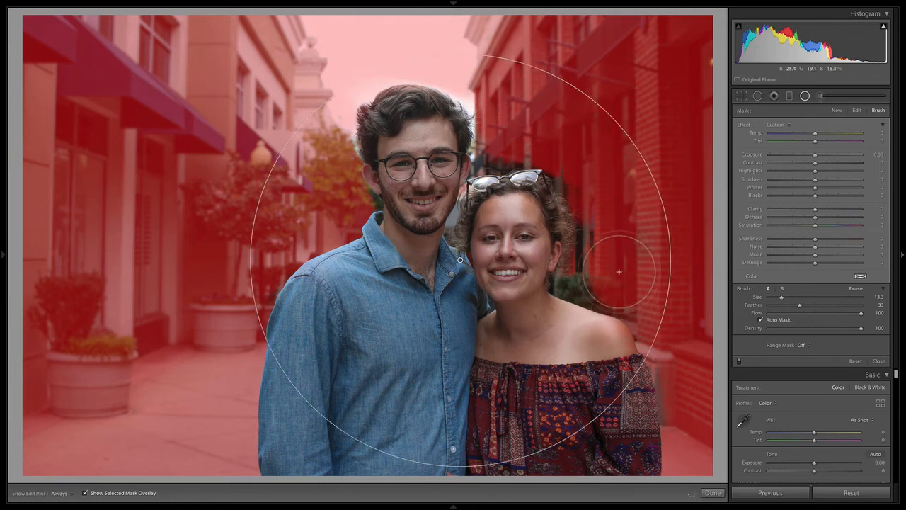
{"action": "mouse_move", "coordinate": [629, 212]}
{"action": "left_mouse_down"}
{"action": "mouse_move", "coordinate": [639, 273]}
{"action": "mouse_move", "coordinate": [598, 251]}
{"action": "mouse_move", "coordinate": [595, 286]}
{"action": "mouse_move", "coordinate": [658, 326]}
{"action": "mouse_move", "coordinate": [588, 291]}
{"action": "mouse_move", "coordinate": [598, 296]}
{"action": "left_mouse_up"}
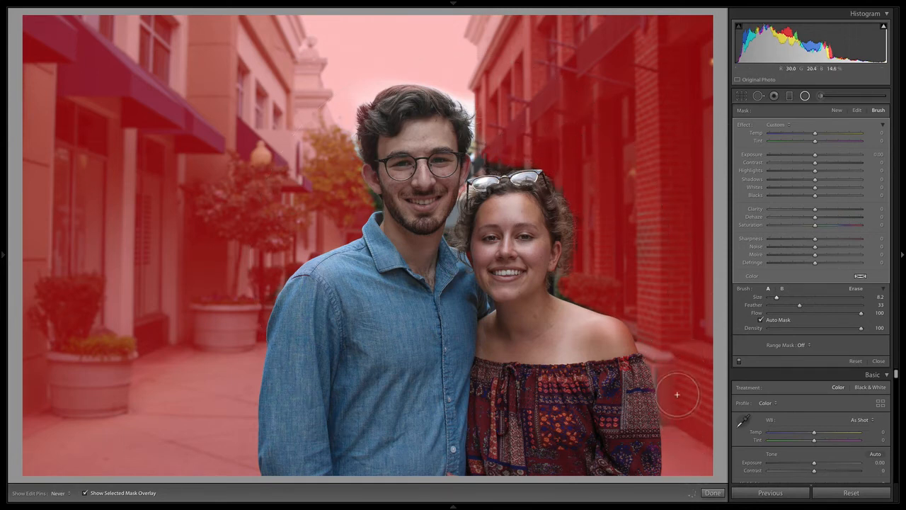
{"action": "left_click_drag", "start_coordinate": [676, 395], "coordinate": [691, 458]}
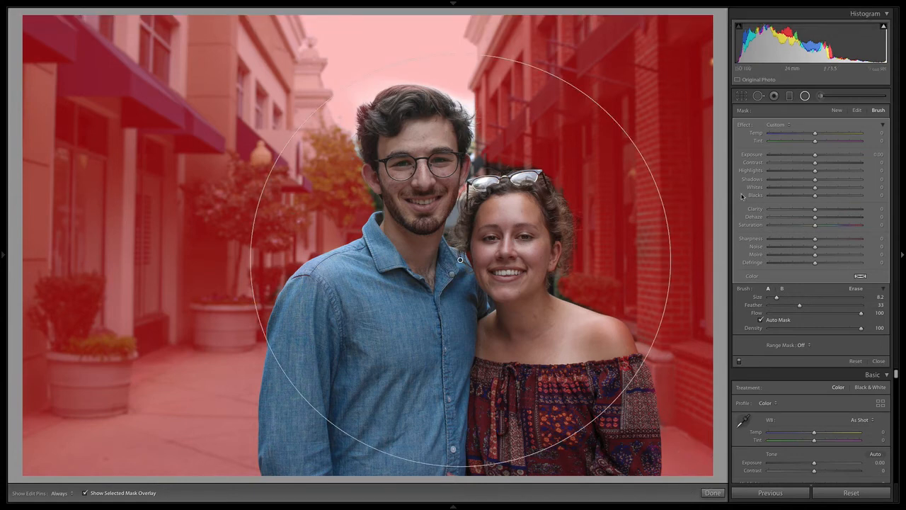
Hide the mask overlay and finish the radial filter with Sharpness -100, Clarity -36, Temp 36, Exposure 0.64 and Shadows 39
{"action": "key", "text": "o"}
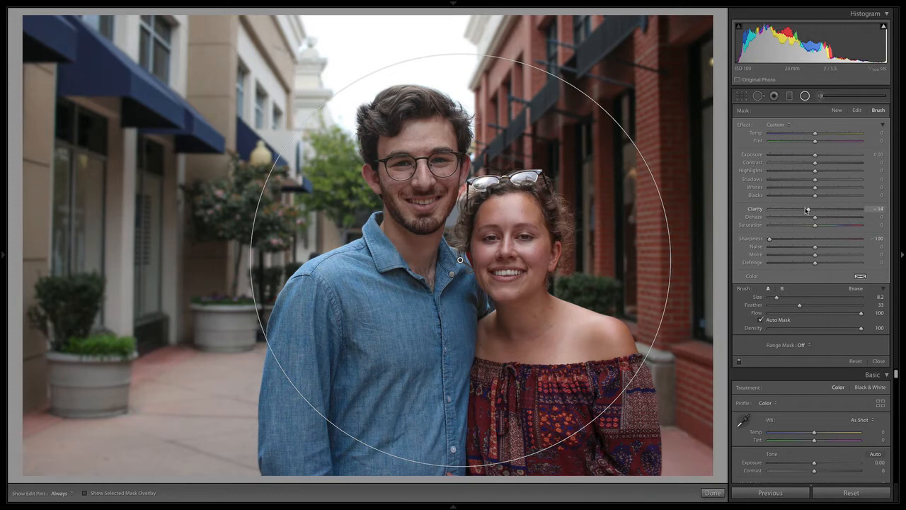
{"action": "left_click_drag", "start_coordinate": [799, 210], "coordinate": [797, 210]}
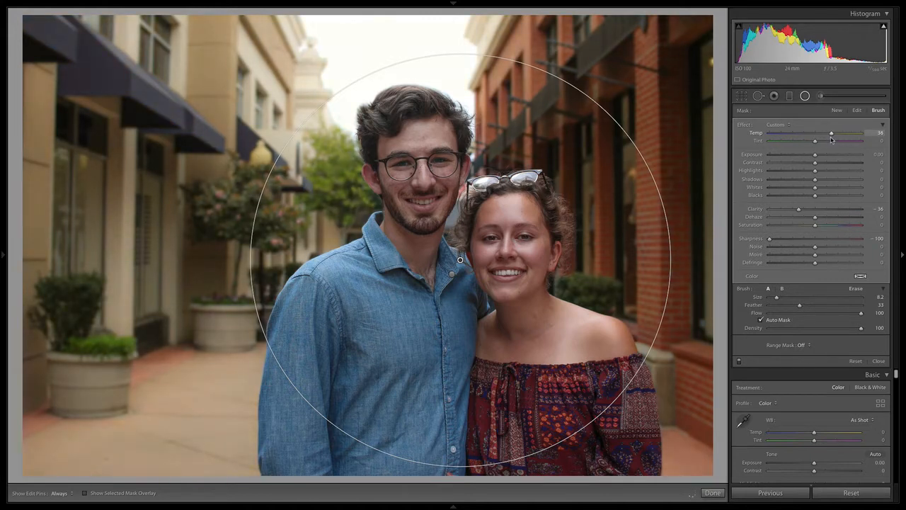
{"action": "left_click_drag", "start_coordinate": [815, 155], "coordinate": [822, 155]}
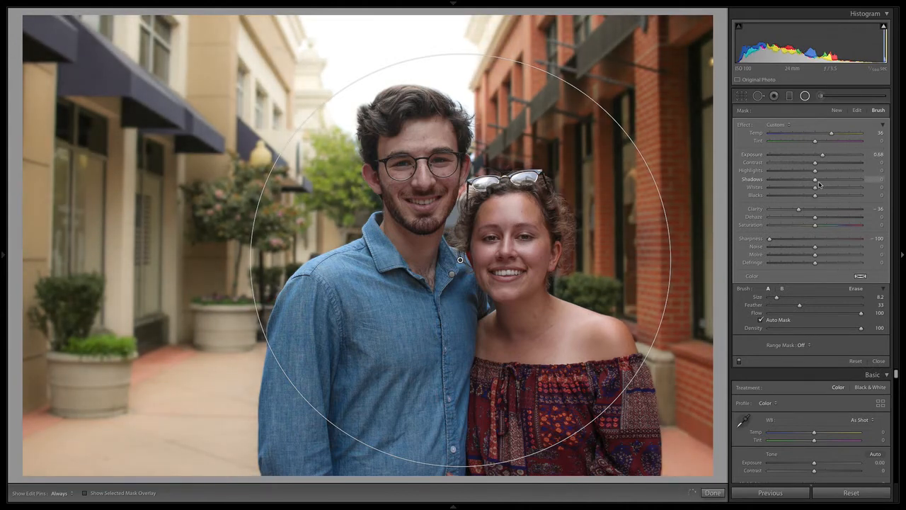
{"action": "left_click_drag", "start_coordinate": [836, 183], "coordinate": [838, 182]}
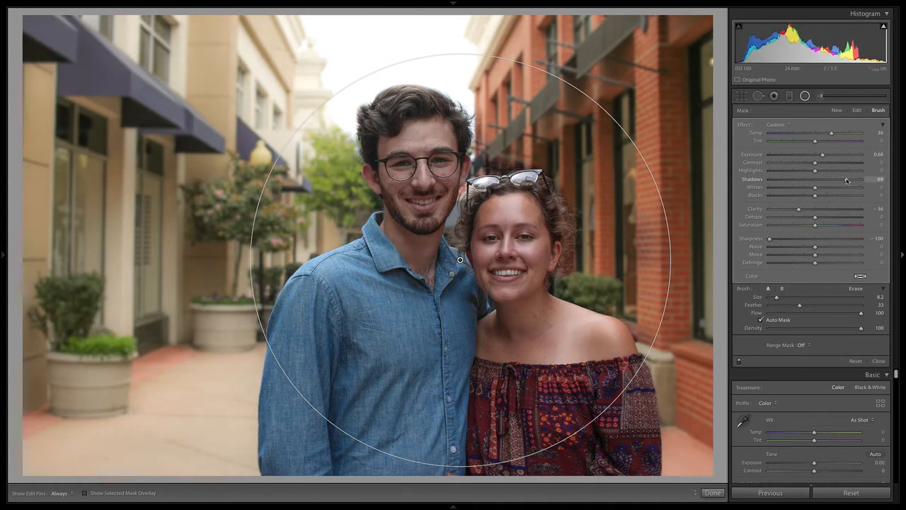
{"action": "left_click", "coordinate": [833, 181]}
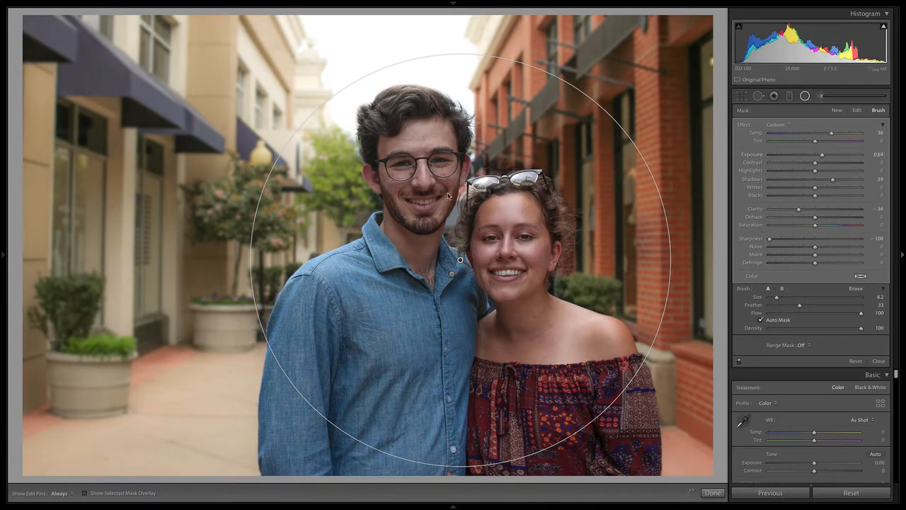
{"action": "left_click", "coordinate": [712, 492]}
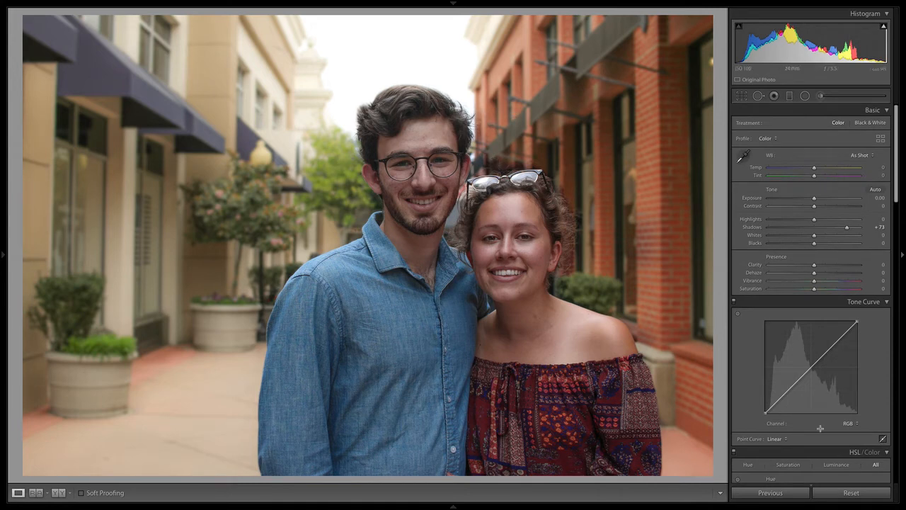
Reset the photo briefly for comparison, undo the reset, and set the overall white balance Temp to +8
{"action": "left_click", "coordinate": [850, 490]}
{"action": "key", "text": "super+z"}
{"action": "left_click_drag", "start_coordinate": [817, 169], "coordinate": [817, 170]}
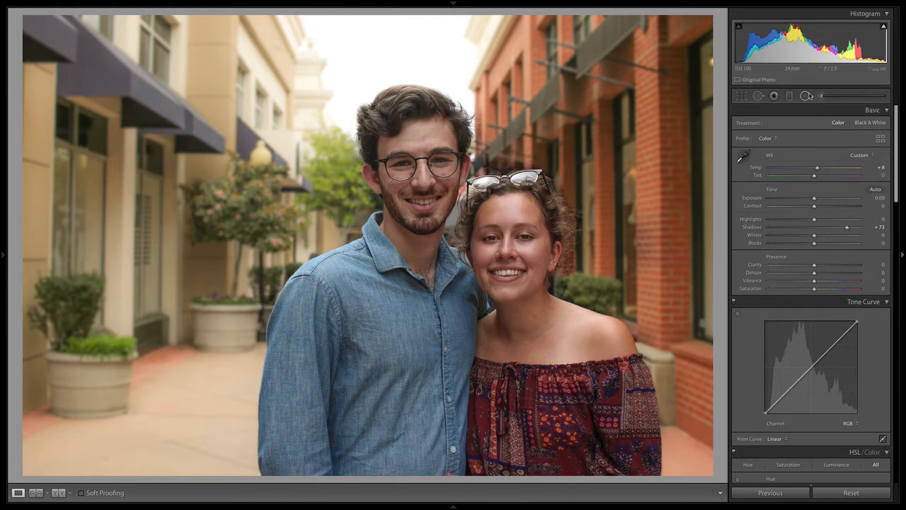
Set up an adjustment brush for the man's face with the Soften Skin effect, Auto Mask off and the mask overlay shown
{"action": "left_click", "coordinate": [821, 96]}
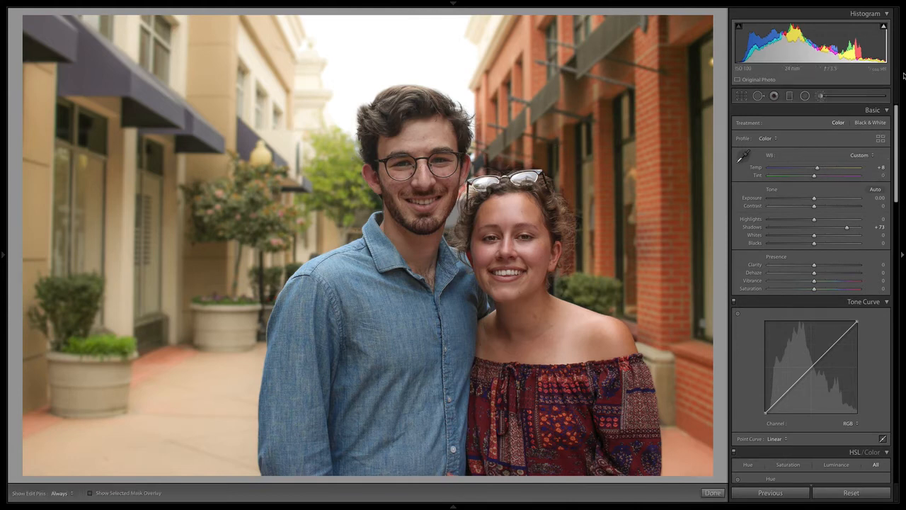
{"action": "key", "text": "z"}
{"action": "key", "text": "space"}
{"action": "left_click_drag", "start_coordinate": [613, 239], "coordinate": [329, 326]}
{"action": "left_click_drag", "start_coordinate": [466, 203], "coordinate": [402, 181]}
{"action": "left_click_drag", "start_coordinate": [325, 161], "coordinate": [390, 287]}
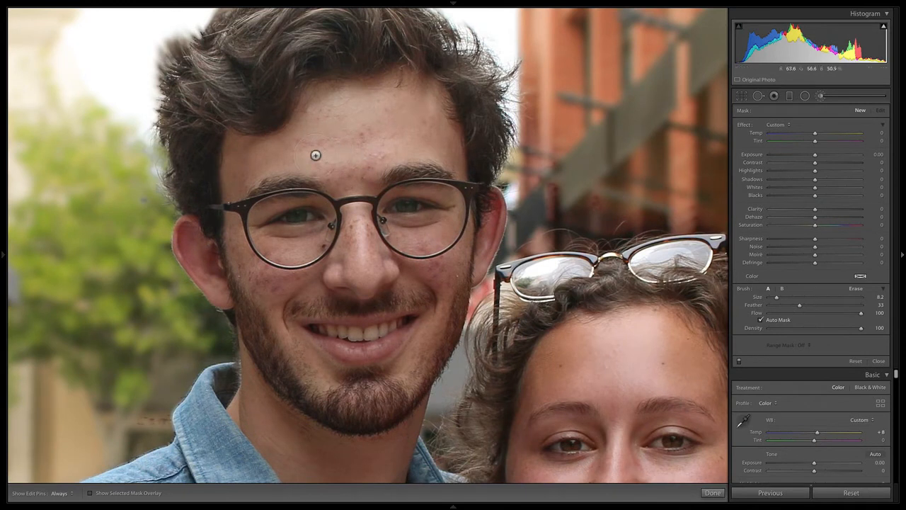
{"action": "left_click", "coordinate": [788, 125]}
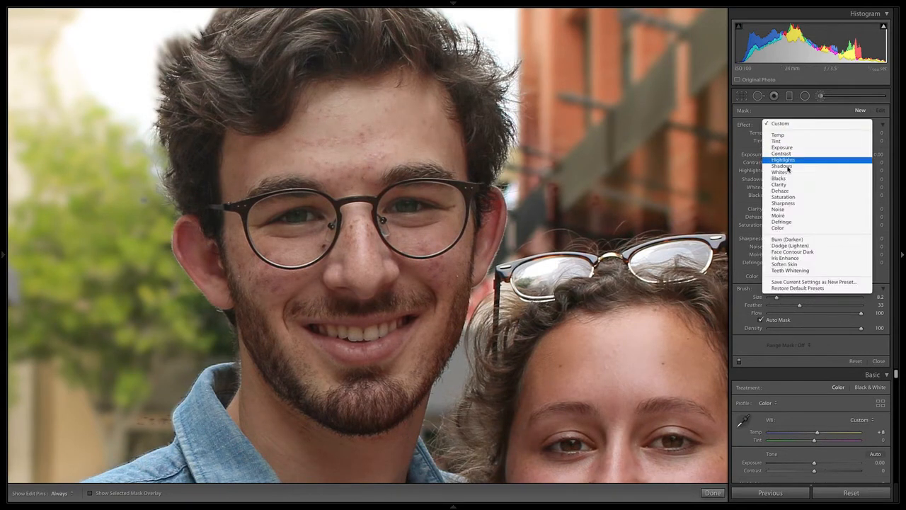
{"action": "left_click", "coordinate": [787, 264]}
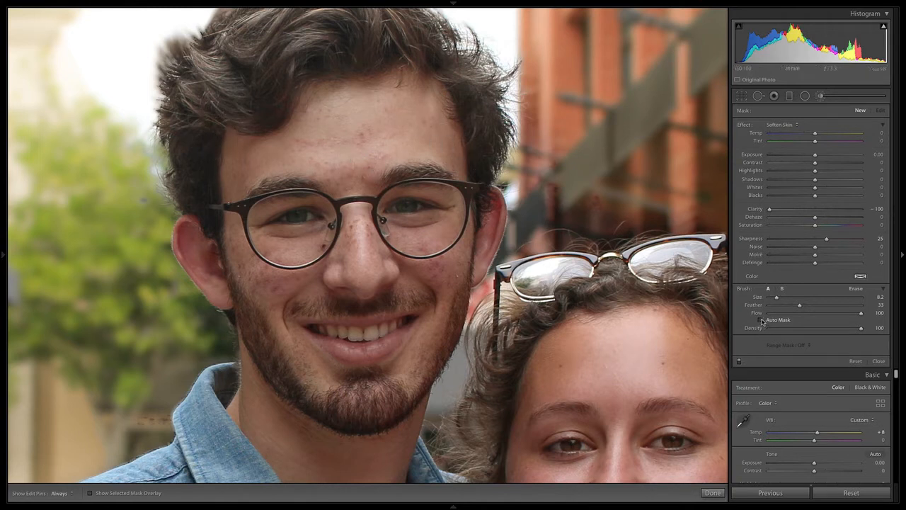
{"action": "key", "text": "o"}
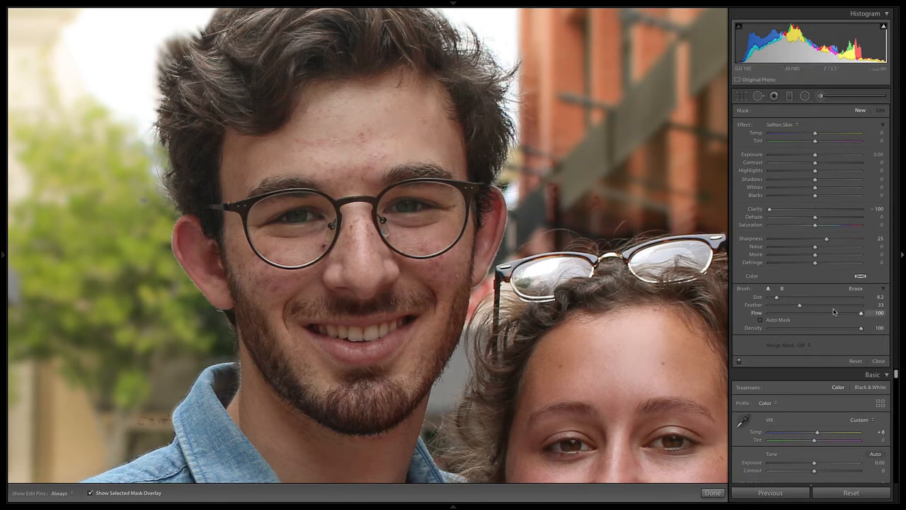
Set the Soften Skin brush feather to 69 and paint the mask across the man's entire forehead
{"action": "left_click", "coordinate": [808, 306]}
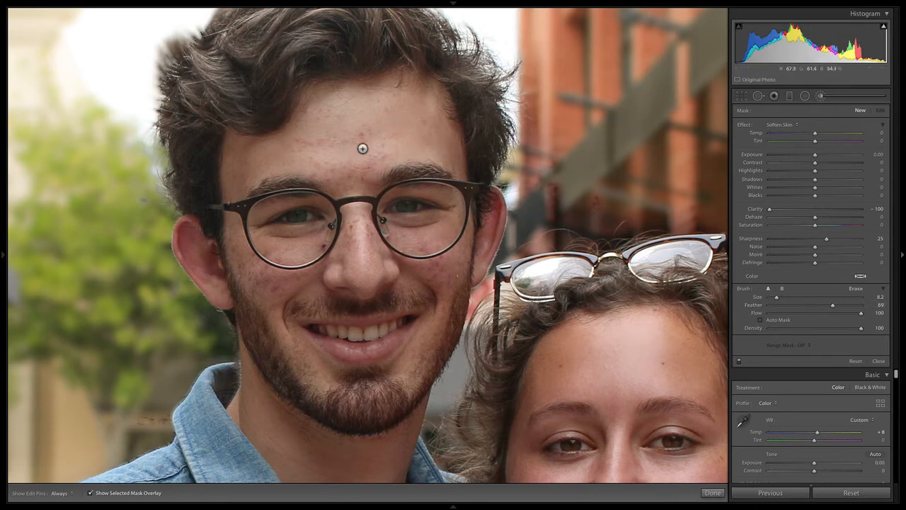
{"action": "mouse_move", "coordinate": [333, 143]}
{"action": "left_mouse_down"}
{"action": "mouse_move", "coordinate": [429, 136]}
{"action": "mouse_move", "coordinate": [237, 150]}
{"action": "left_mouse_up"}
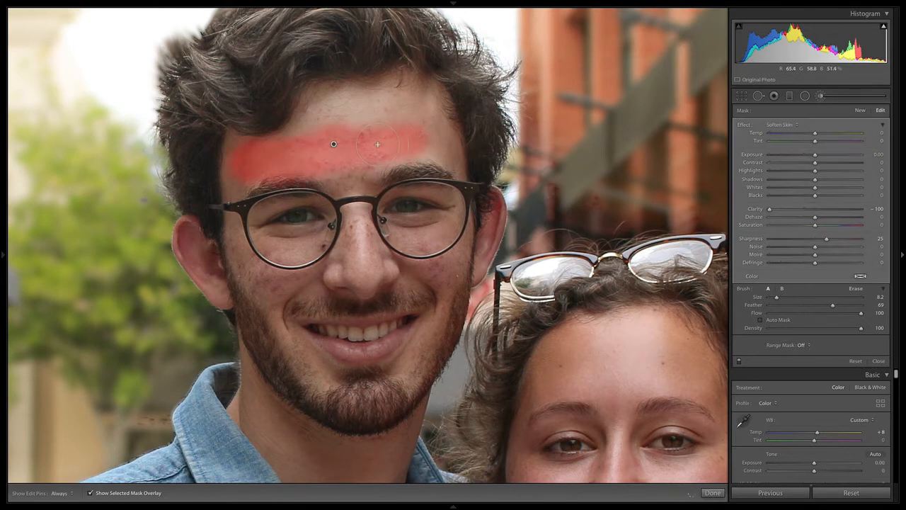
{"action": "mouse_move", "coordinate": [407, 124]}
{"action": "left_mouse_down"}
{"action": "mouse_move", "coordinate": [448, 155]}
{"action": "mouse_move", "coordinate": [446, 145]}
{"action": "mouse_move", "coordinate": [401, 139]}
{"action": "mouse_move", "coordinate": [343, 137]}
{"action": "mouse_move", "coordinate": [330, 150]}
{"action": "mouse_move", "coordinate": [355, 165]}
{"action": "mouse_move", "coordinate": [366, 187]}
{"action": "mouse_move", "coordinate": [399, 156]}
{"action": "mouse_move", "coordinate": [375, 181]}
{"action": "left_mouse_up"}
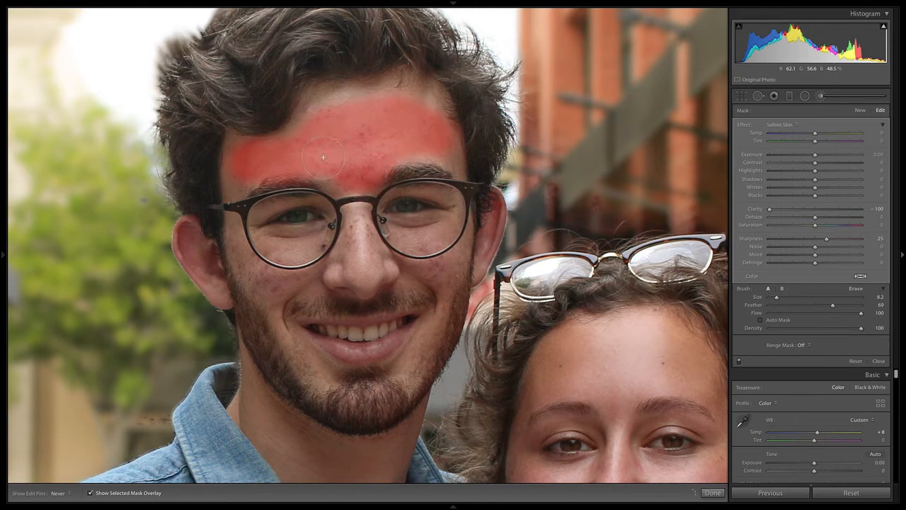
{"action": "mouse_move", "coordinate": [255, 185]}
{"action": "left_mouse_down"}
{"action": "mouse_move", "coordinate": [411, 137]}
{"action": "mouse_move", "coordinate": [450, 146]}
{"action": "mouse_move", "coordinate": [454, 158]}
{"action": "mouse_move", "coordinate": [386, 134]}
{"action": "left_mouse_up"}
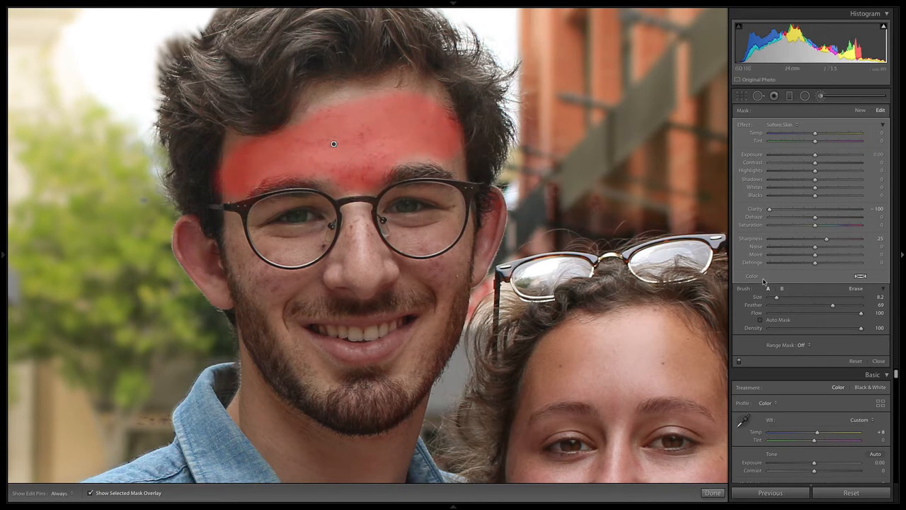
Reduce the brush size to 4.9 and paint the mask over the man's nose, cheeks, under-eye areas and both sides of his mouth
{"action": "left_click_drag", "start_coordinate": [777, 297], "coordinate": [773, 298]}
{"action": "mouse_move", "coordinate": [366, 247]}
{"action": "left_mouse_down"}
{"action": "mouse_move", "coordinate": [372, 269]}
{"action": "mouse_move", "coordinate": [366, 234]}
{"action": "mouse_move", "coordinate": [348, 274]}
{"action": "mouse_move", "coordinate": [360, 234]}
{"action": "mouse_move", "coordinate": [368, 264]}
{"action": "mouse_move", "coordinate": [392, 280]}
{"action": "left_mouse_up"}
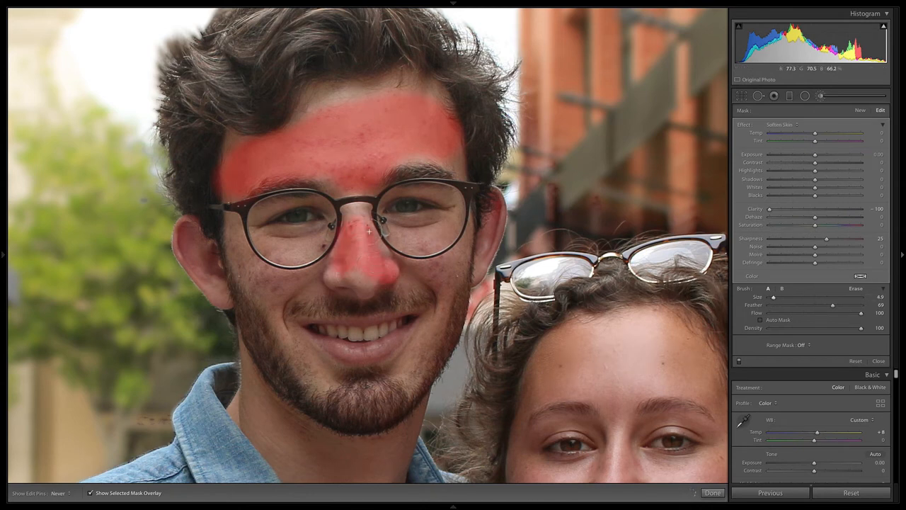
{"action": "mouse_move", "coordinate": [368, 232]}
{"action": "left_mouse_down"}
{"action": "mouse_move", "coordinate": [370, 221]}
{"action": "mouse_move", "coordinate": [365, 277]}
{"action": "left_mouse_up"}
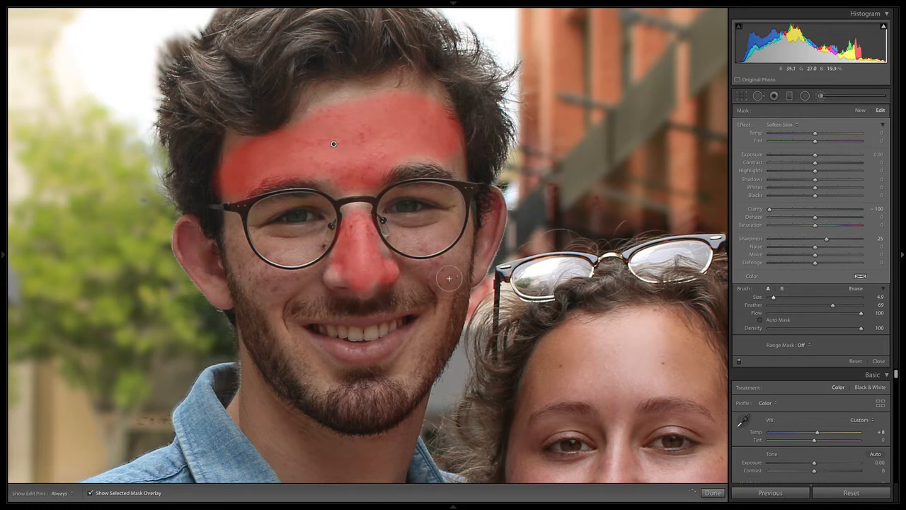
{"action": "left_click_drag", "start_coordinate": [462, 277], "coordinate": [396, 288]}
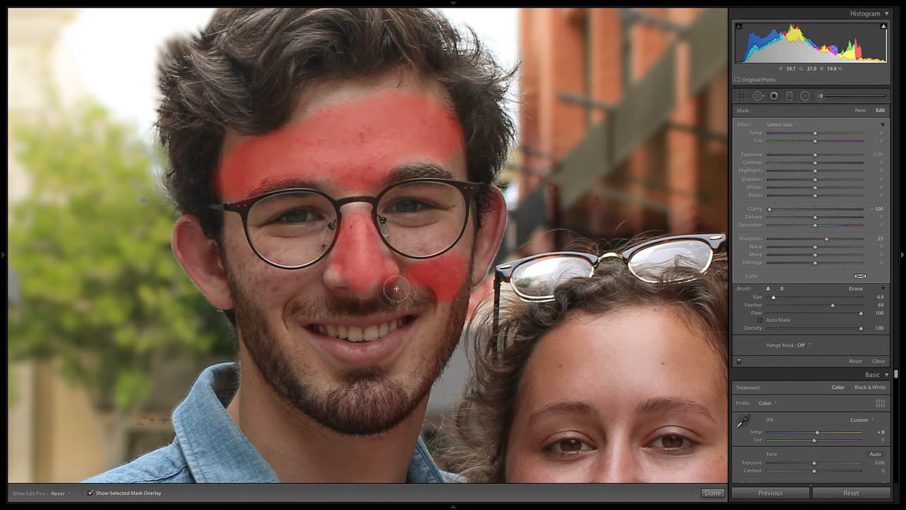
{"action": "mouse_move", "coordinate": [286, 286]}
{"action": "left_mouse_down"}
{"action": "mouse_move", "coordinate": [251, 263]}
{"action": "mouse_move", "coordinate": [273, 296]}
{"action": "mouse_move", "coordinate": [290, 283]}
{"action": "left_mouse_up"}
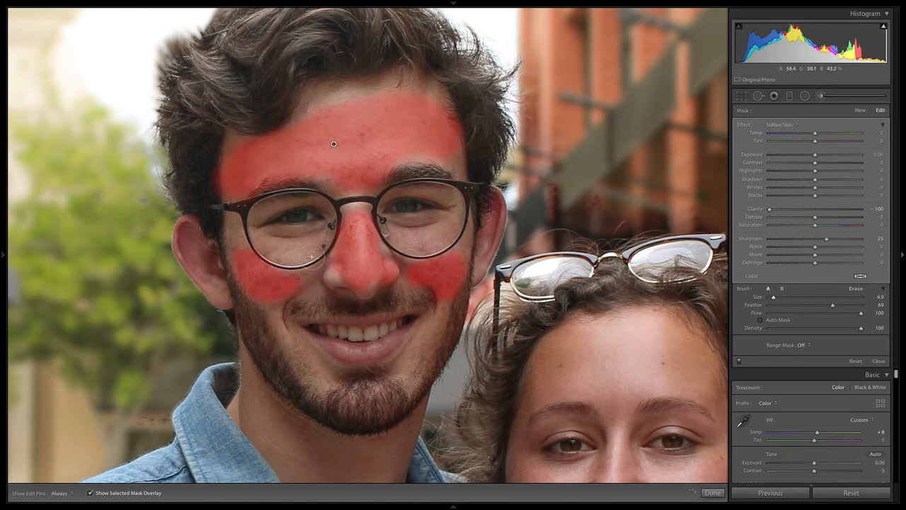
{"action": "left_click_drag", "start_coordinate": [291, 251], "coordinate": [341, 252]}
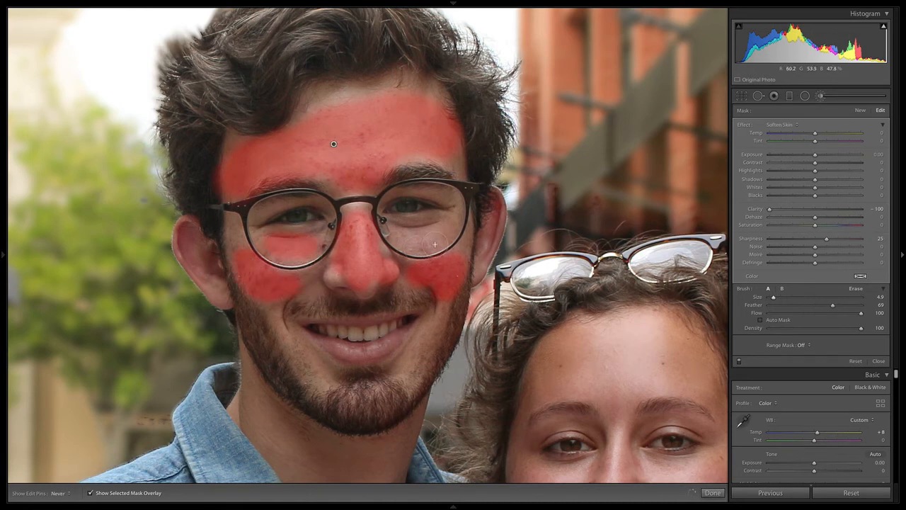
{"action": "mouse_move", "coordinate": [442, 243]}
{"action": "left_mouse_down"}
{"action": "mouse_move", "coordinate": [420, 244]}
{"action": "mouse_move", "coordinate": [446, 322]}
{"action": "mouse_move", "coordinate": [416, 376]}
{"action": "mouse_move", "coordinate": [444, 328]}
{"action": "left_mouse_up"}
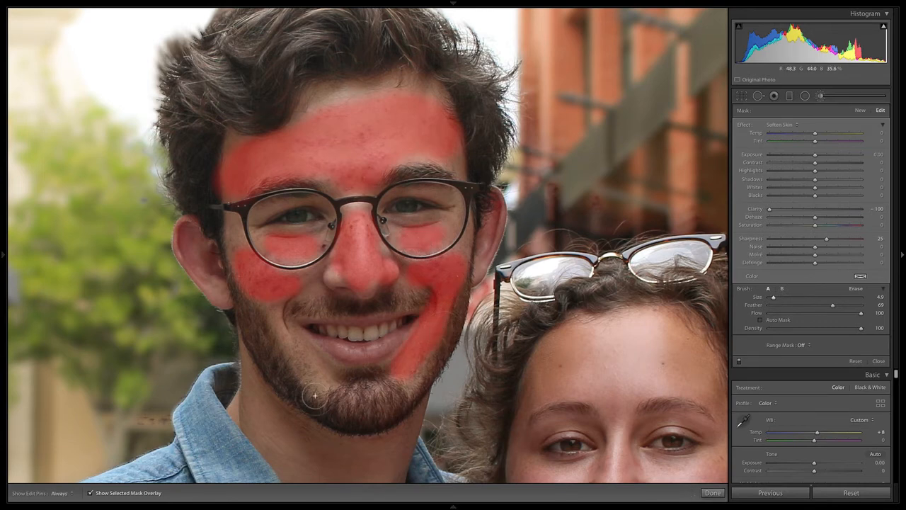
{"action": "left_click_drag", "start_coordinate": [327, 374], "coordinate": [284, 317]}
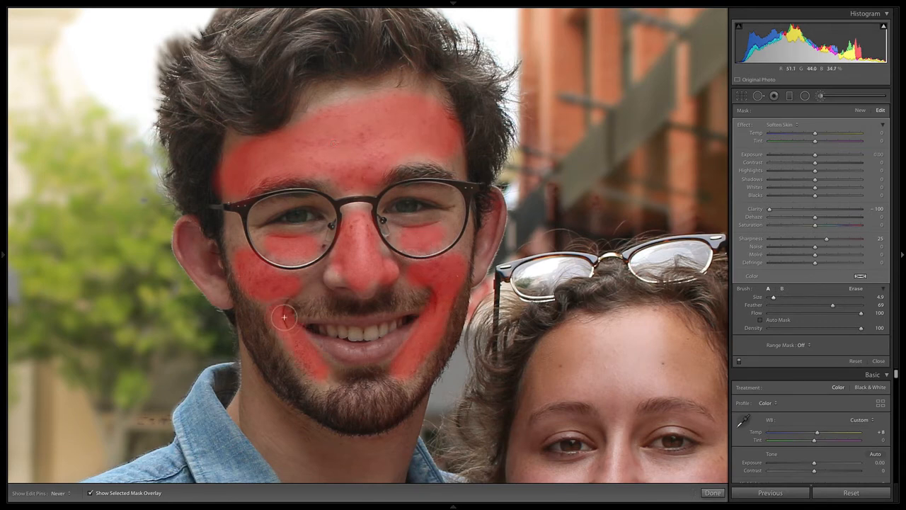
Enlarge the brush to 12.1 and paint the skin-softening mask across the woman's forehead
{"action": "key", "text": "h"}
{"action": "key", "text": "space"}
{"action": "left_click_drag", "start_coordinate": [669, 375], "coordinate": [527, 202]}
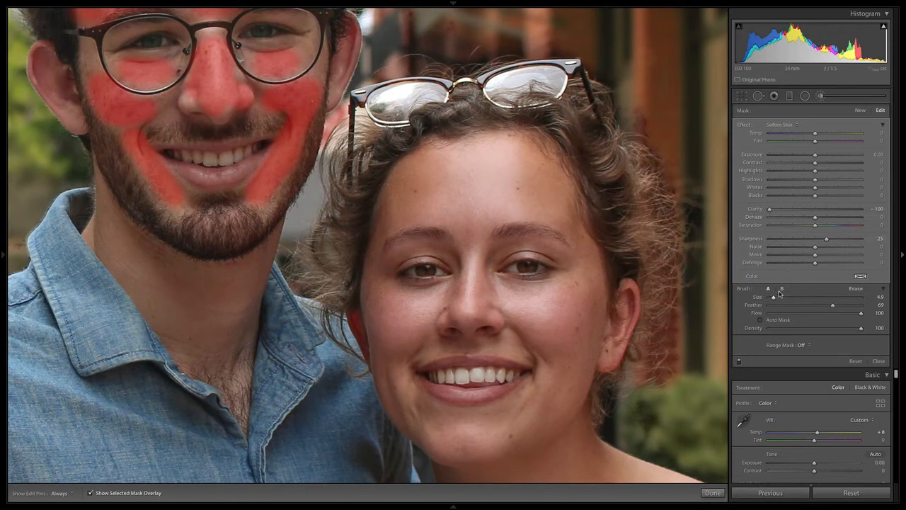
{"action": "left_click_drag", "start_coordinate": [773, 297], "coordinate": [780, 297]}
{"action": "left_click_drag", "start_coordinate": [437, 187], "coordinate": [563, 205]}
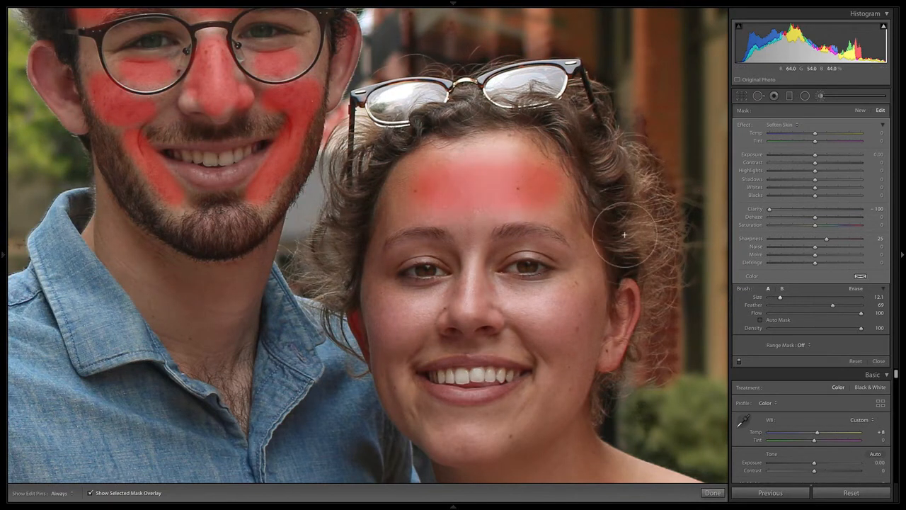
Reduce the brush size to 9.6 and mask the woman's cheeks, nose, side of the face and the skin between her eyebrows
{"action": "left_click_drag", "start_coordinate": [780, 297], "coordinate": [778, 298]}
{"action": "left_click_drag", "start_coordinate": [605, 321], "coordinate": [506, 307]}
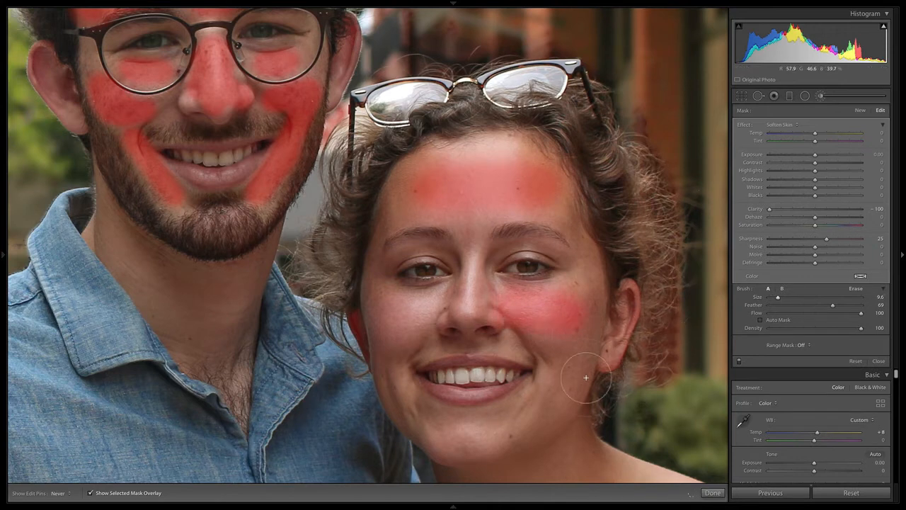
{"action": "left_click_drag", "start_coordinate": [572, 391], "coordinate": [550, 351]}
{"action": "mouse_move", "coordinate": [491, 322]}
{"action": "left_mouse_down"}
{"action": "mouse_move", "coordinate": [488, 288]}
{"action": "mouse_move", "coordinate": [478, 316]}
{"action": "mouse_move", "coordinate": [431, 335]}
{"action": "mouse_move", "coordinate": [410, 345]}
{"action": "left_mouse_up"}
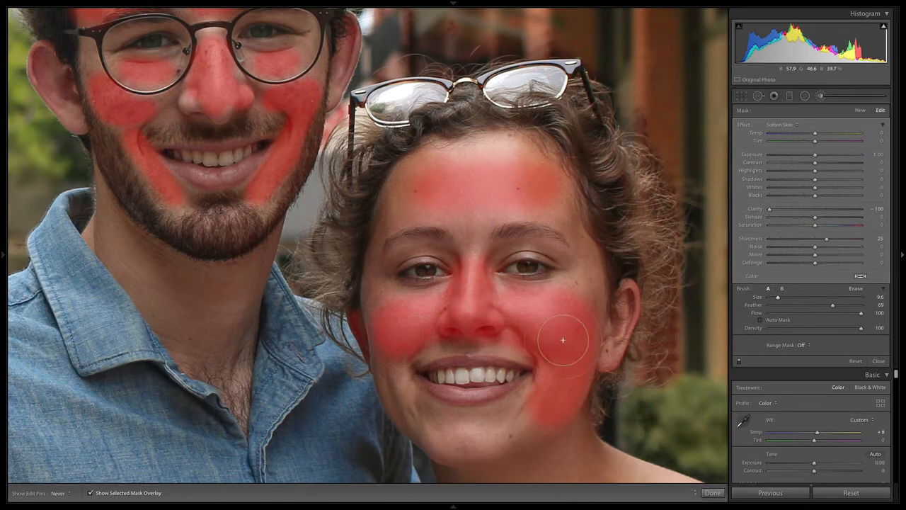
{"action": "mouse_move", "coordinate": [562, 340]}
{"action": "left_mouse_down"}
{"action": "mouse_move", "coordinate": [588, 321]}
{"action": "mouse_move", "coordinate": [595, 290]}
{"action": "mouse_move", "coordinate": [595, 323]}
{"action": "mouse_move", "coordinate": [598, 282]}
{"action": "mouse_move", "coordinate": [570, 223]}
{"action": "mouse_move", "coordinate": [519, 197]}
{"action": "left_mouse_up"}
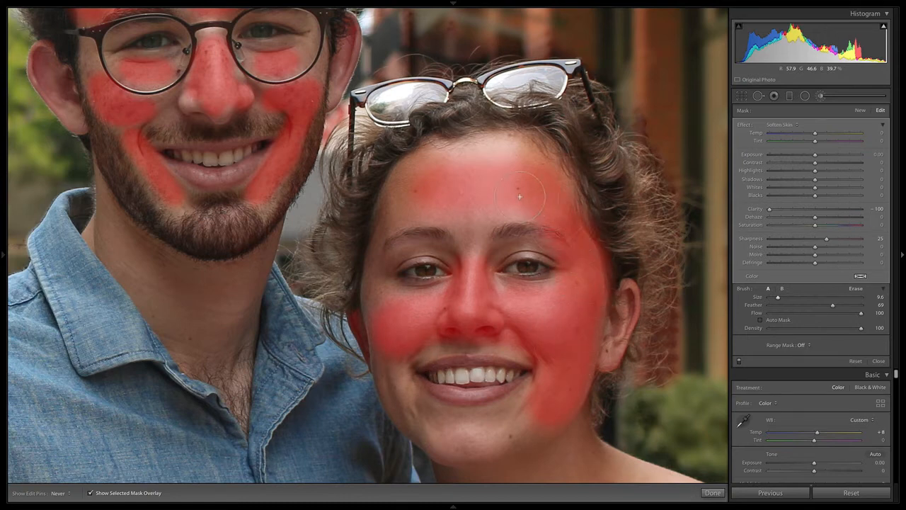
{"action": "mouse_move", "coordinate": [468, 226]}
{"action": "left_mouse_down"}
{"action": "mouse_move", "coordinate": [484, 244]}
{"action": "mouse_move", "coordinate": [515, 182]}
{"action": "mouse_move", "coordinate": [429, 218]}
{"action": "mouse_move", "coordinate": [421, 232]}
{"action": "mouse_move", "coordinate": [428, 218]}
{"action": "mouse_move", "coordinate": [475, 203]}
{"action": "left_mouse_up"}
Extend the mask over the woman's jaw, chin, neck, chest and bare shoulder, enlarging the brush to 14.2 for the shoulder area
{"action": "key", "text": "space"}
{"action": "left_click_drag", "start_coordinate": [536, 321], "coordinate": [551, 105]}
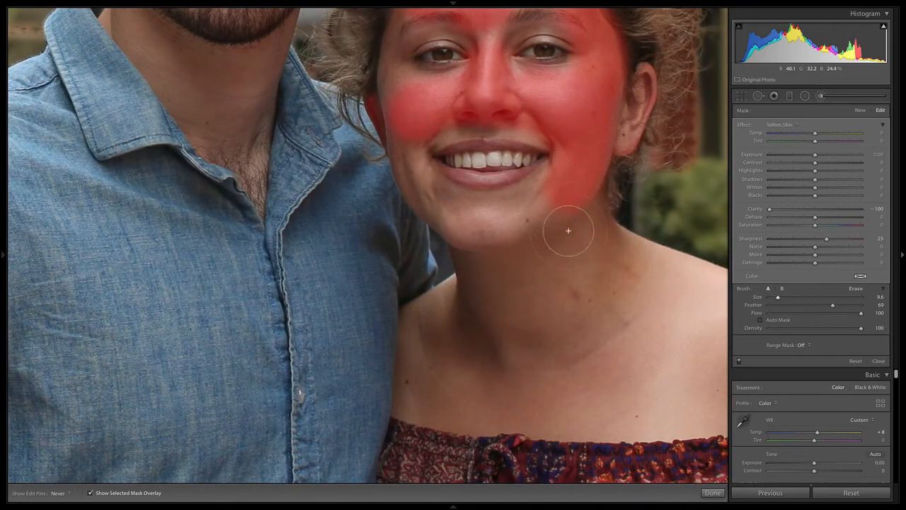
{"action": "mouse_move", "coordinate": [407, 173]}
{"action": "left_mouse_down"}
{"action": "mouse_move", "coordinate": [506, 222]}
{"action": "mouse_move", "coordinate": [564, 223]}
{"action": "mouse_move", "coordinate": [598, 247]}
{"action": "mouse_move", "coordinate": [613, 307]}
{"action": "mouse_move", "coordinate": [594, 264]}
{"action": "mouse_move", "coordinate": [502, 264]}
{"action": "mouse_move", "coordinate": [528, 352]}
{"action": "mouse_move", "coordinate": [526, 289]}
{"action": "mouse_move", "coordinate": [466, 385]}
{"action": "mouse_move", "coordinate": [461, 358]}
{"action": "mouse_move", "coordinate": [548, 396]}
{"action": "mouse_move", "coordinate": [690, 392]}
{"action": "mouse_move", "coordinate": [468, 324]}
{"action": "mouse_move", "coordinate": [488, 324]}
{"action": "left_mouse_up"}
{"action": "key", "text": "space"}
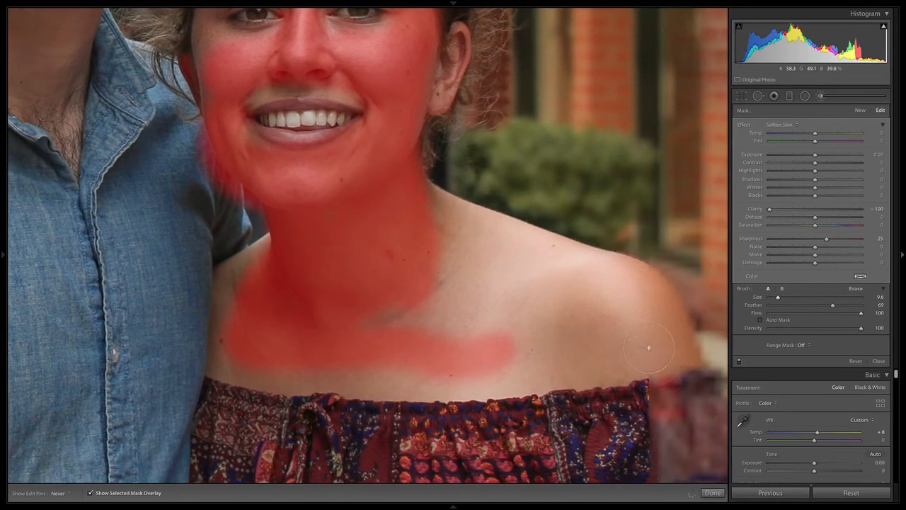
{"action": "left_click_drag", "start_coordinate": [778, 297], "coordinate": [782, 297]}
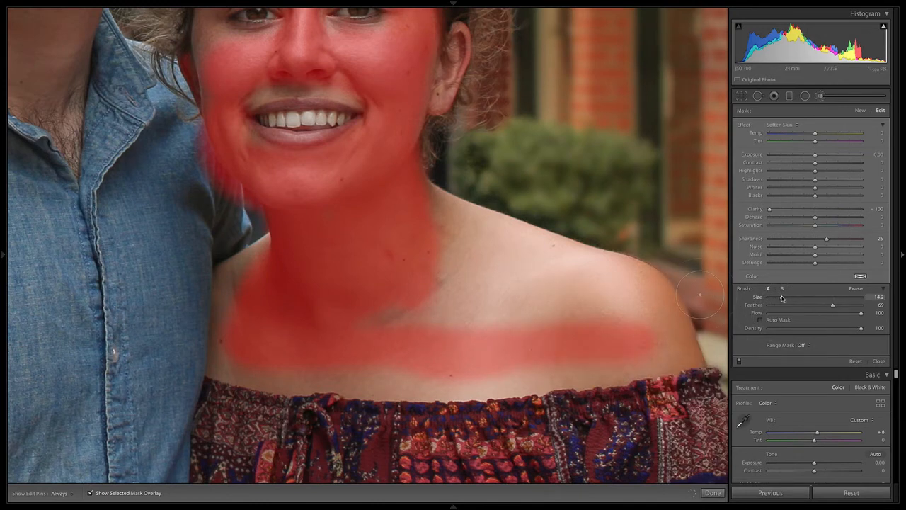
{"action": "left_click_drag", "start_coordinate": [452, 283], "coordinate": [624, 339]}
{"action": "mouse_move", "coordinate": [455, 322]}
{"action": "left_mouse_down"}
{"action": "mouse_move", "coordinate": [621, 320]}
{"action": "mouse_move", "coordinate": [627, 306]}
{"action": "mouse_move", "coordinate": [475, 233]}
{"action": "mouse_move", "coordinate": [396, 228]}
{"action": "mouse_move", "coordinate": [481, 290]}
{"action": "mouse_move", "coordinate": [397, 324]}
{"action": "mouse_move", "coordinate": [408, 345]}
{"action": "mouse_move", "coordinate": [649, 328]}
{"action": "mouse_move", "coordinate": [634, 342]}
{"action": "mouse_move", "coordinate": [302, 335]}
{"action": "left_mouse_up"}
Reduce the brush size to 7.8 and mask the edge of the woman's cheek and the man's neck
{"action": "key", "text": "space"}
{"action": "left_click_drag", "start_coordinate": [361, 200], "coordinate": [590, 366]}
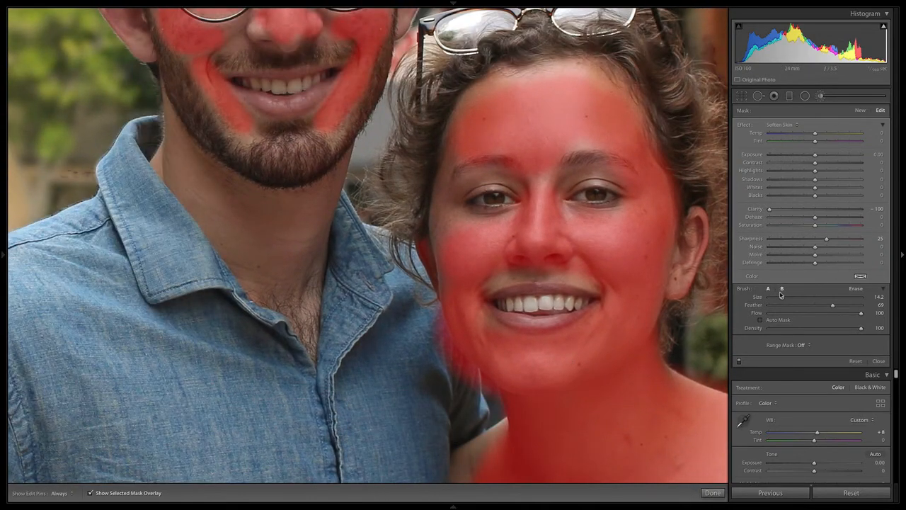
{"action": "left_click_drag", "start_coordinate": [781, 297], "coordinate": [776, 298]}
{"action": "mouse_move", "coordinate": [449, 265]}
{"action": "left_mouse_down"}
{"action": "mouse_move", "coordinate": [469, 252]}
{"action": "mouse_move", "coordinate": [459, 230]}
{"action": "left_mouse_up"}
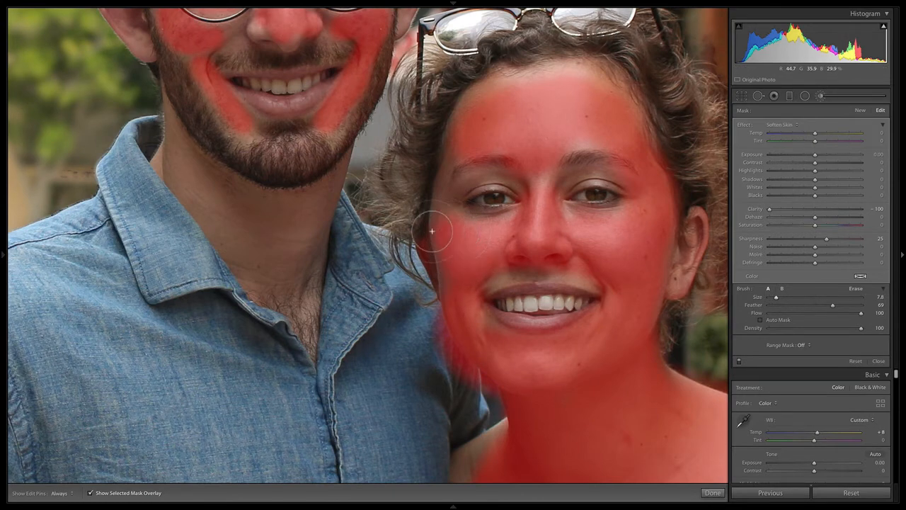
{"action": "mouse_move", "coordinate": [259, 250]}
{"action": "left_mouse_down"}
{"action": "mouse_move", "coordinate": [325, 231]}
{"action": "mouse_move", "coordinate": [296, 288]}
{"action": "mouse_move", "coordinate": [266, 269]}
{"action": "mouse_move", "coordinate": [243, 226]}
{"action": "mouse_move", "coordinate": [204, 189]}
{"action": "mouse_move", "coordinate": [254, 265]}
{"action": "left_mouse_up"}
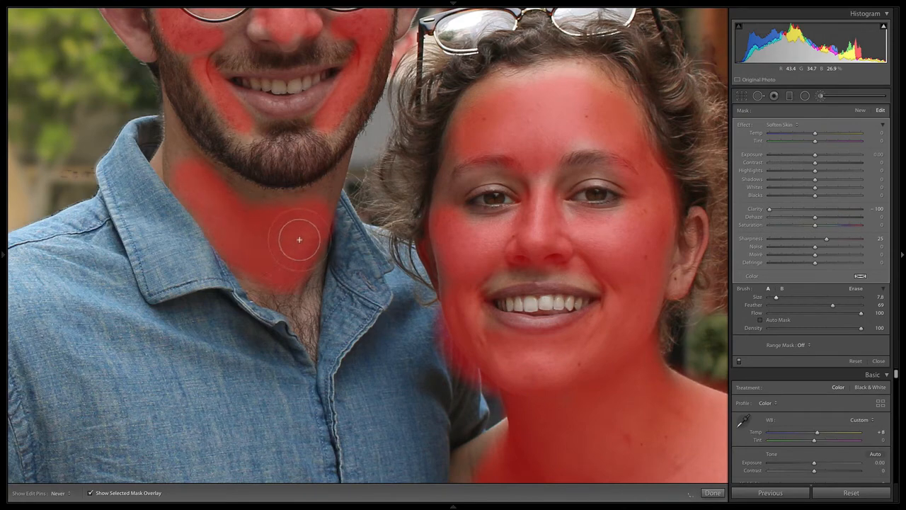
View the whole photo without the mask overlay and compare it with the brush adjustment switched off and on
{"action": "key", "text": "z"}
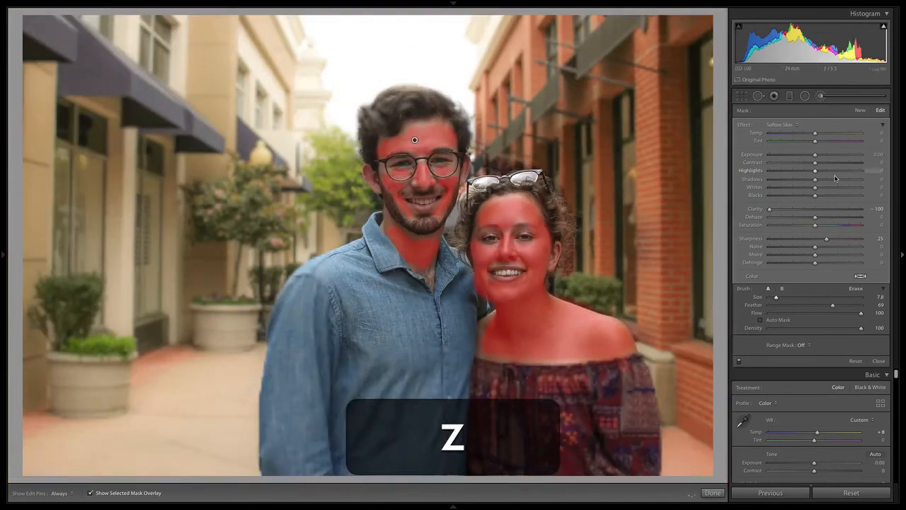
{"action": "key", "text": "o"}
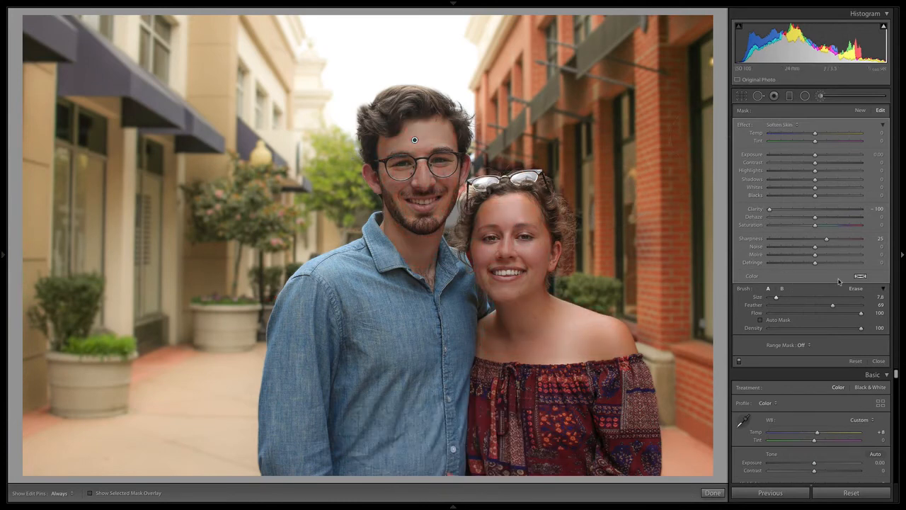
{"action": "left_click", "coordinate": [739, 362]}
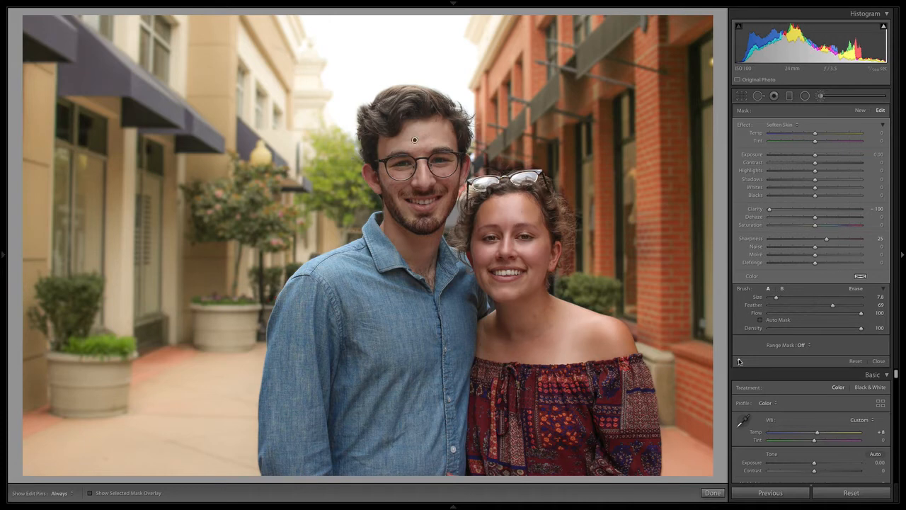
{"action": "left_click", "coordinate": [739, 361]}
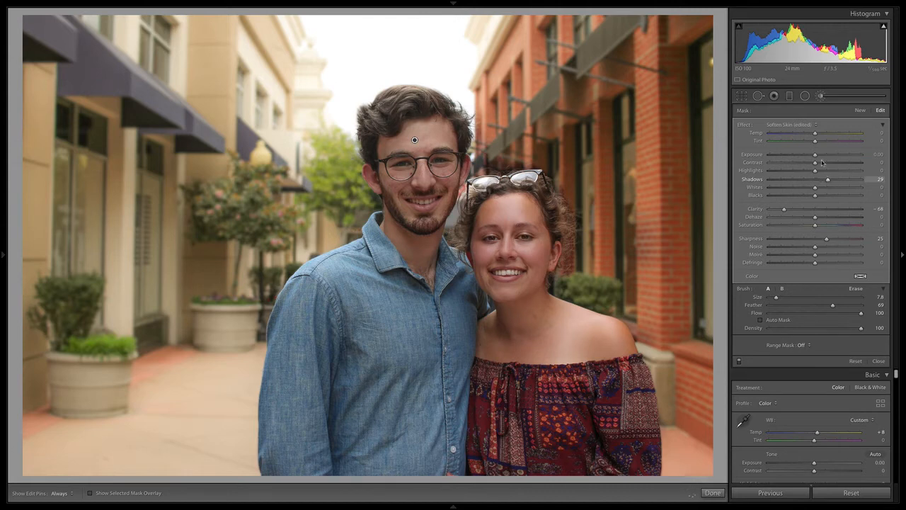
Refine the skin brush effect to Clarity -66, Shadows 29, Exposure 0.30 and Blacks -6, and compare it off and on
{"action": "key", "text": "Up"}
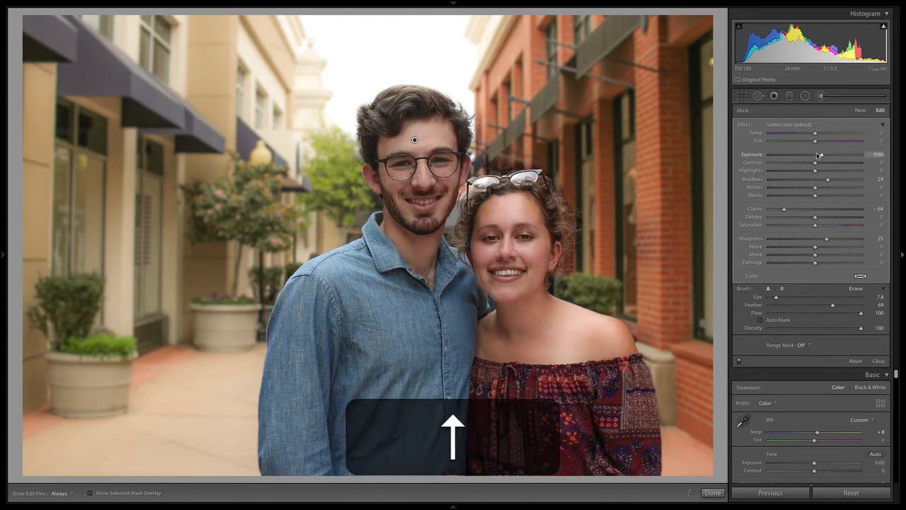
{"action": "key", "text": "Down"}
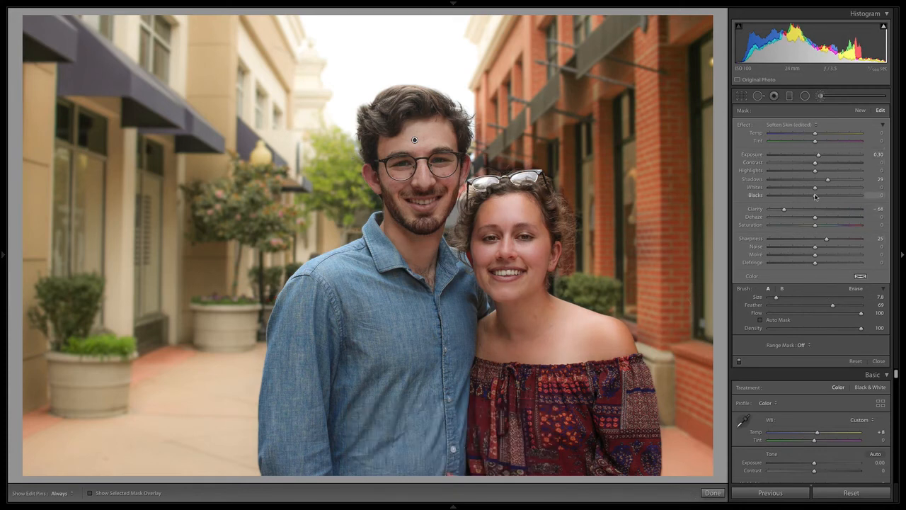
{"action": "key", "text": "Down"}
{"action": "left_click", "coordinate": [739, 363]}
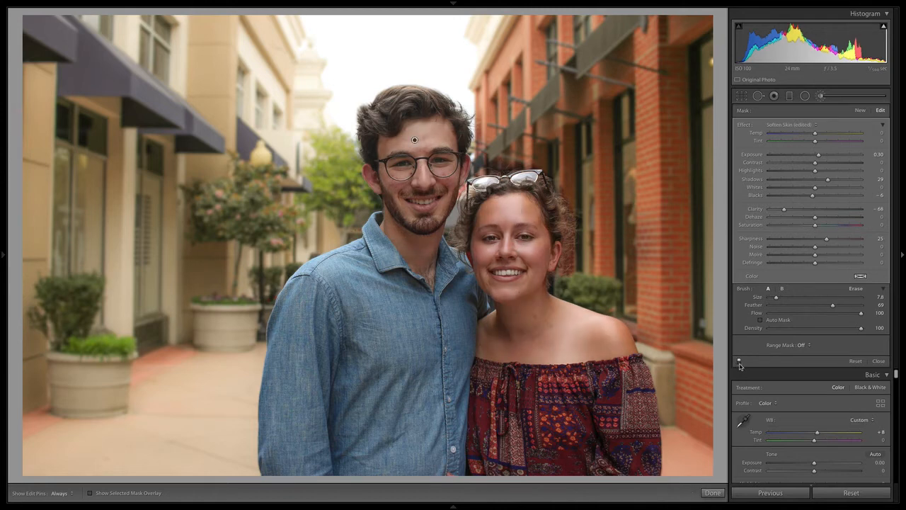
{"action": "left_click", "coordinate": [739, 363]}
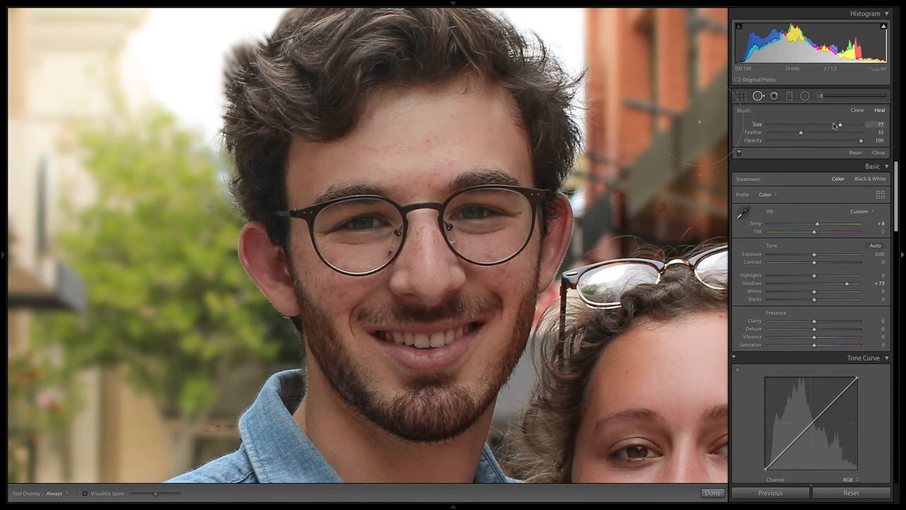
Set up spot healing with Size 30 and Feather 60, and heal three blemished areas on the man's forehead
{"action": "mouse_move", "coordinate": [840, 125]}
{"action": "left_mouse_down"}
{"action": "mouse_move", "coordinate": [779, 126]}
{"action": "mouse_move", "coordinate": [824, 134]}
{"action": "mouse_move", "coordinate": [796, 126]}
{"action": "left_mouse_up"}
{"action": "left_click_drag", "start_coordinate": [430, 185], "coordinate": [446, 162]}
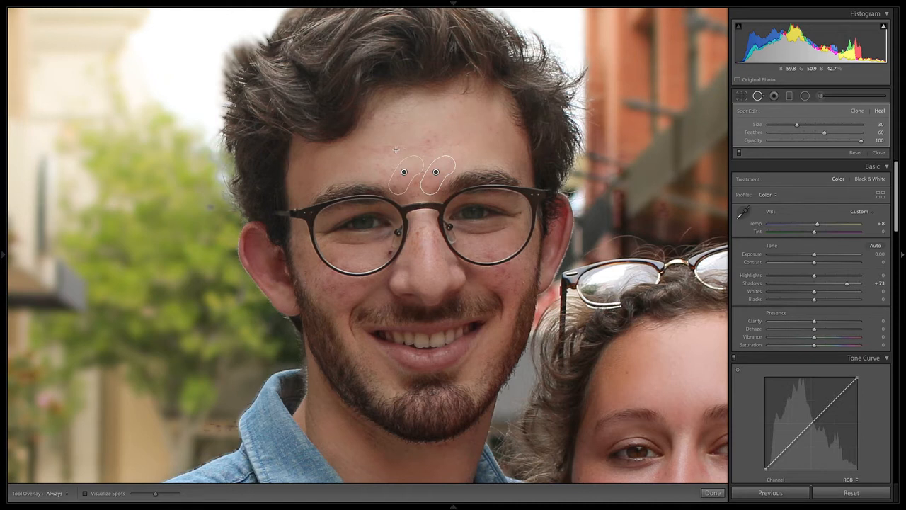
{"action": "left_click", "coordinate": [383, 148]}
{"action": "left_click", "coordinate": [429, 141]}
Heal the blemishes just above the man's eyebrows with one stroke and move its source to clean skin on his upper forehead
{"action": "left_click", "coordinate": [381, 170]}
{"action": "left_click_drag", "start_coordinate": [381, 170], "coordinate": [420, 185]}
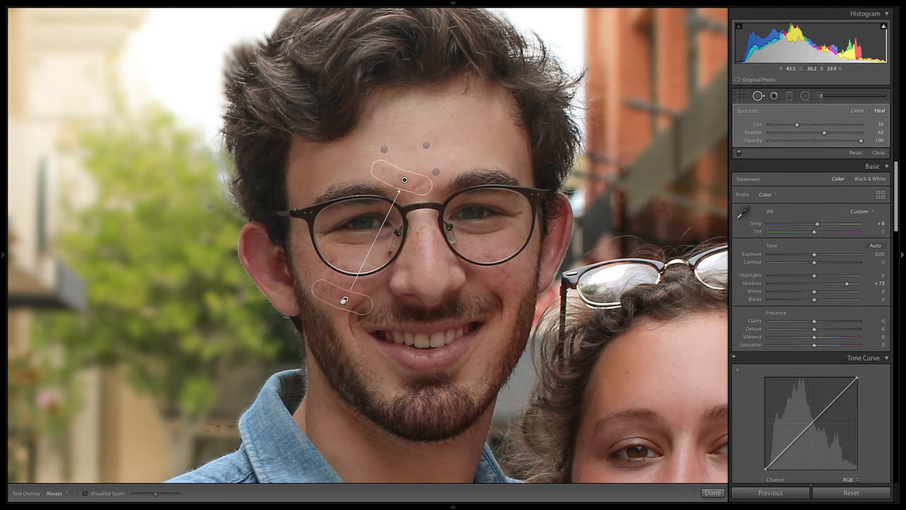
{"action": "mouse_move", "coordinate": [345, 300]}
{"action": "left_mouse_down"}
{"action": "mouse_move", "coordinate": [415, 209]}
{"action": "mouse_move", "coordinate": [459, 120]}
{"action": "mouse_move", "coordinate": [467, 123]}
{"action": "left_mouse_up"}
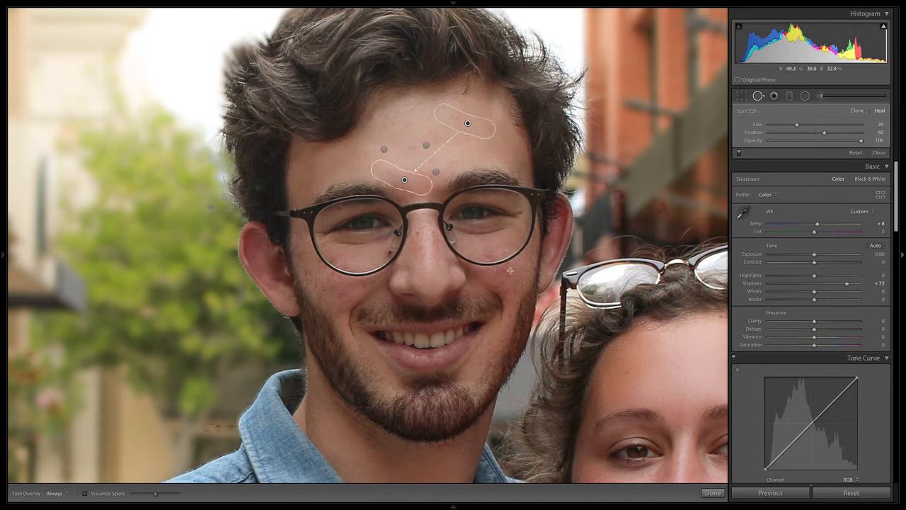
Heal the blemishes on the man's cheek nearest the woman, sampling clean skin above his opposite eyebrow for the upper patch
{"action": "left_click", "coordinate": [503, 276]}
{"action": "mouse_move", "coordinate": [502, 300]}
{"action": "left_mouse_down"}
{"action": "mouse_move", "coordinate": [457, 140]}
{"action": "mouse_move", "coordinate": [467, 143]}
{"action": "mouse_move", "coordinate": [328, 168]}
{"action": "left_mouse_up"}
{"action": "left_click_drag", "start_coordinate": [329, 167], "coordinate": [320, 177]}
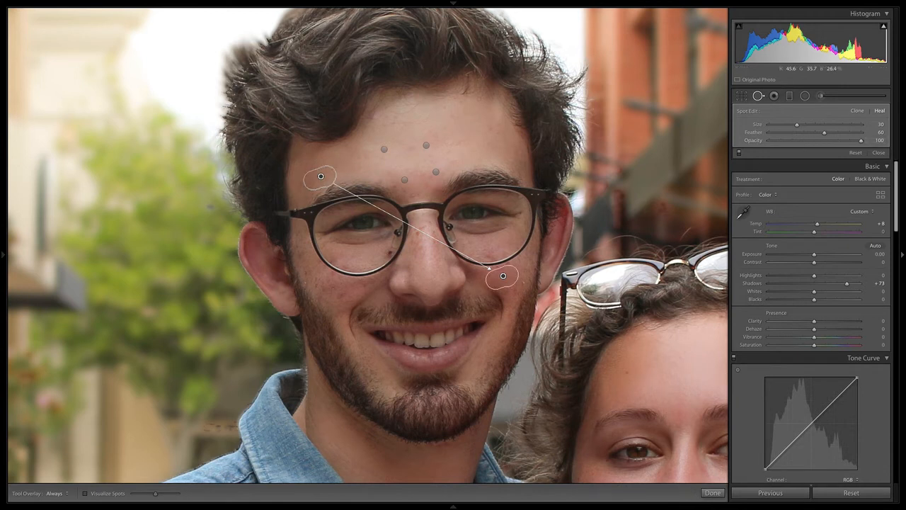
{"action": "left_click", "coordinate": [503, 290]}
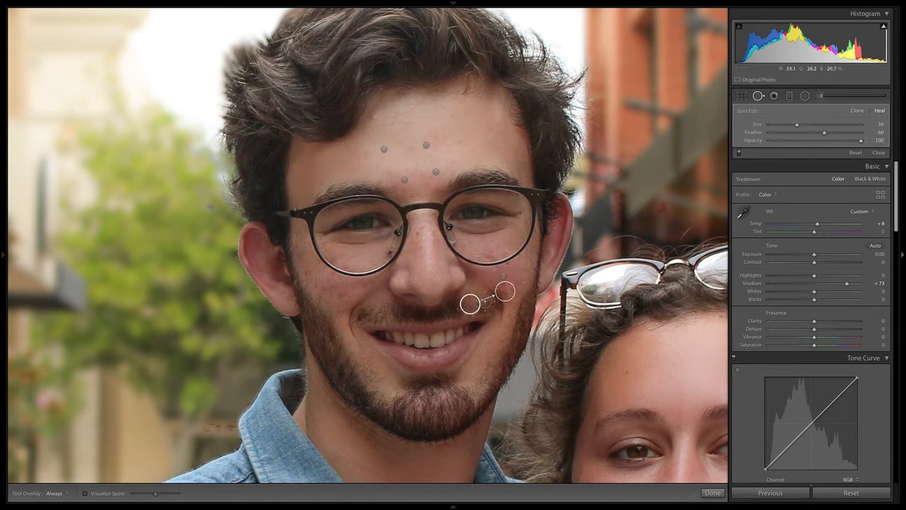
Resample the man's cheek patch from clean skin above his opposite eyebrow, and heal the spot beneath it at Size 28 from that area
{"action": "mouse_move", "coordinate": [470, 304]}
{"action": "left_mouse_down"}
{"action": "mouse_move", "coordinate": [469, 138]}
{"action": "mouse_move", "coordinate": [469, 148]}
{"action": "mouse_move", "coordinate": [299, 177]}
{"action": "mouse_move", "coordinate": [309, 171]}
{"action": "left_mouse_up"}
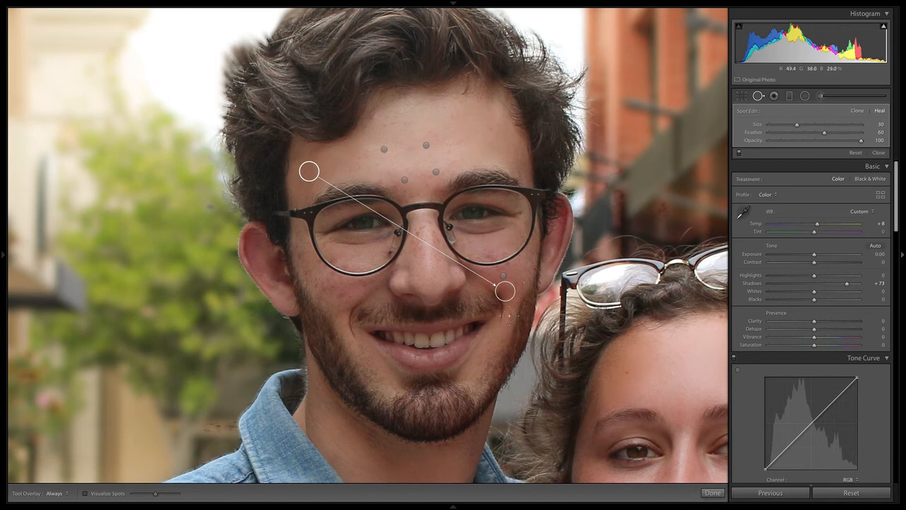
{"action": "left_click_drag", "start_coordinate": [796, 125], "coordinate": [795, 125]}
{"action": "left_click", "coordinate": [509, 315]}
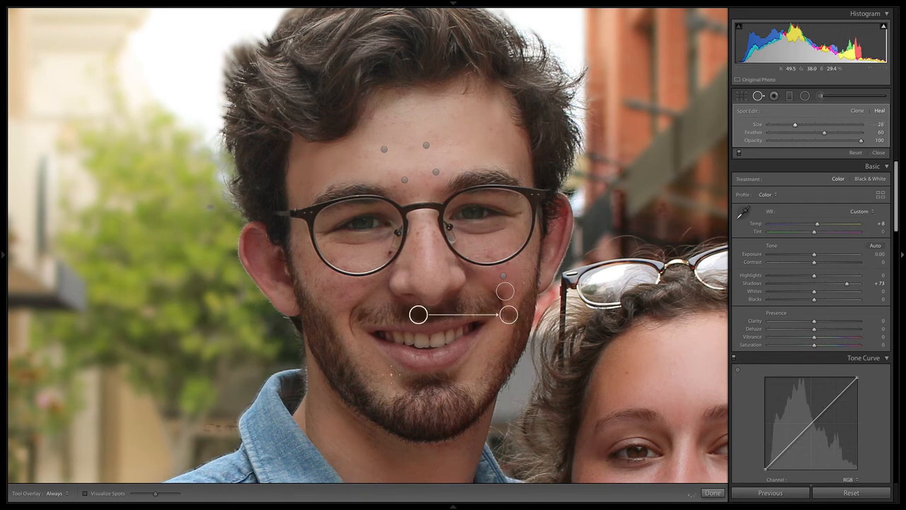
{"action": "mouse_move", "coordinate": [418, 314]}
{"action": "left_mouse_down"}
{"action": "mouse_move", "coordinate": [477, 137]}
{"action": "mouse_move", "coordinate": [521, 153]}
{"action": "mouse_move", "coordinate": [295, 163]}
{"action": "mouse_move", "coordinate": [305, 192]}
{"action": "left_mouse_up"}
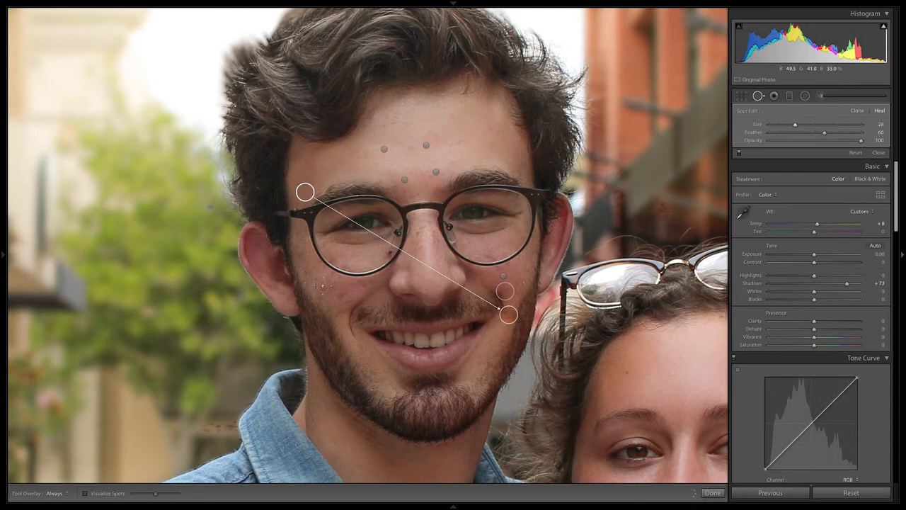
{"action": "mouse_move", "coordinate": [322, 285]}
{"action": "left_mouse_down"}
{"action": "mouse_move", "coordinate": [344, 292]}
{"action": "mouse_move", "coordinate": [313, 276]}
{"action": "mouse_move", "coordinate": [310, 285]}
{"action": "mouse_move", "coordinate": [333, 302]}
{"action": "mouse_move", "coordinate": [360, 286]}
{"action": "left_mouse_up"}
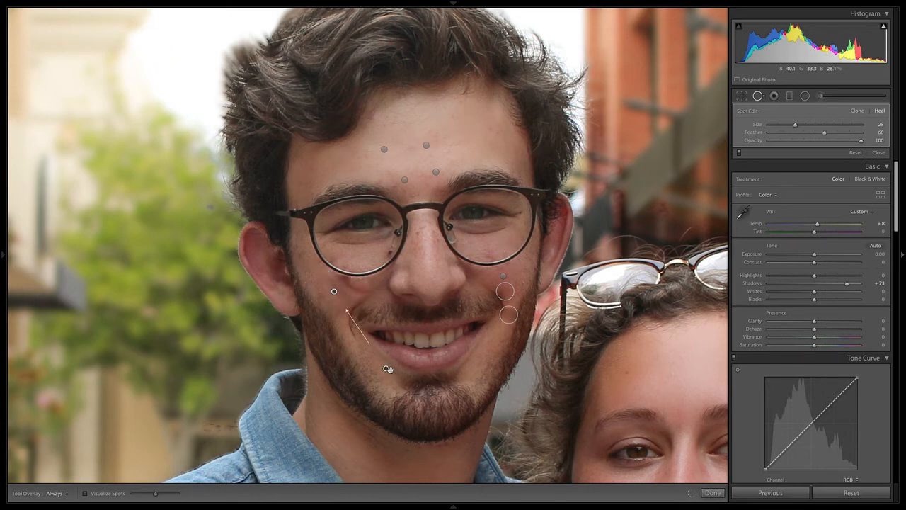
{"action": "mouse_move", "coordinate": [388, 368]}
{"action": "left_mouse_down"}
{"action": "mouse_move", "coordinate": [418, 318]}
{"action": "mouse_move", "coordinate": [478, 121]}
{"action": "mouse_move", "coordinate": [471, 131]}
{"action": "mouse_move", "coordinate": [330, 150]}
{"action": "mouse_move", "coordinate": [330, 169]}
{"action": "left_mouse_up"}
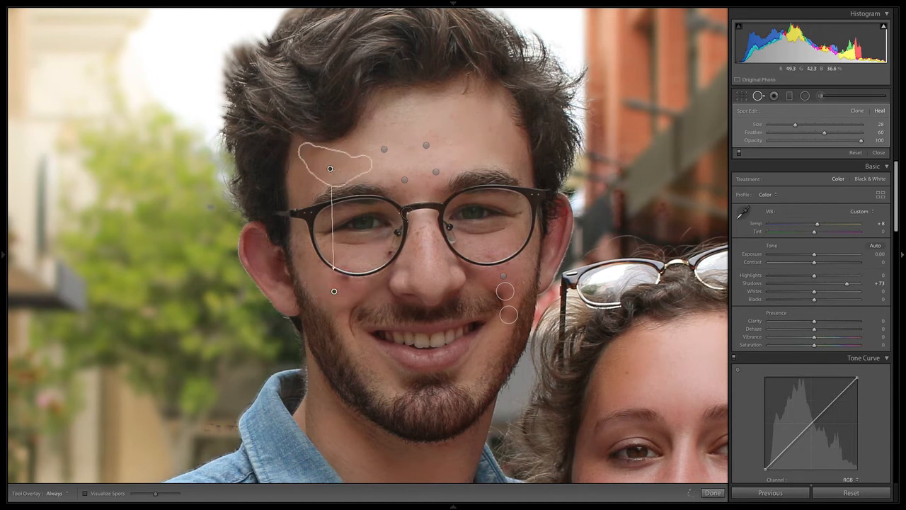
{"action": "key", "text": "BackSpace"}
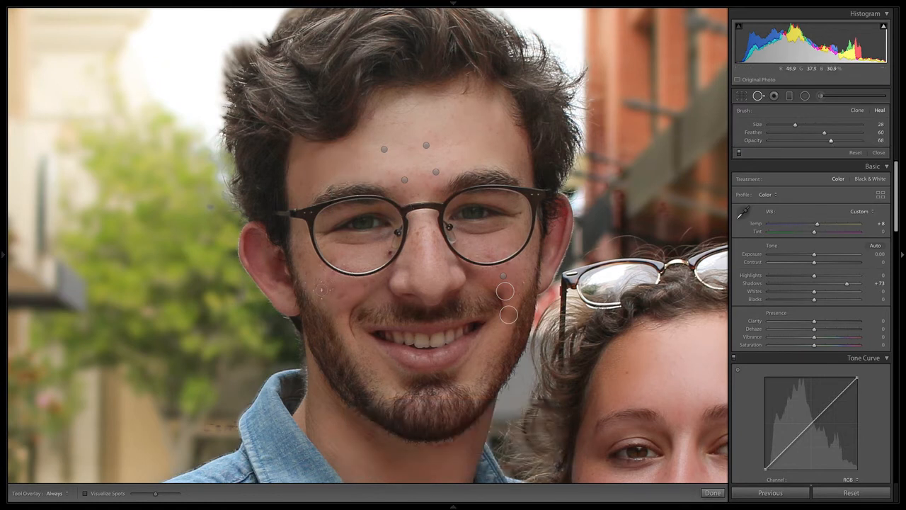
Heal the blemishes on the man's cheek farthest from the woman and one under his opposite eye, at Size 28 and Opacity 68
{"action": "left_click_drag", "start_coordinate": [321, 289], "coordinate": [347, 290]}
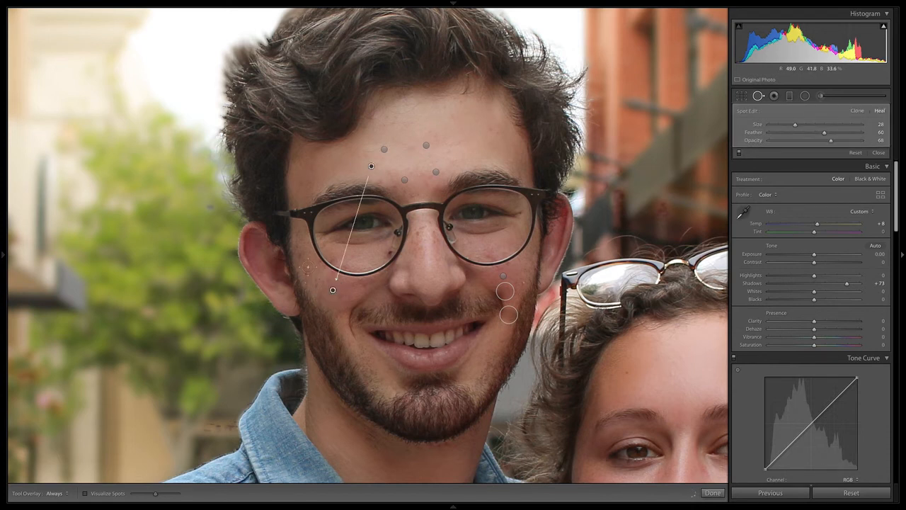
{"action": "mouse_move", "coordinate": [307, 265]}
{"action": "left_mouse_down"}
{"action": "mouse_move", "coordinate": [315, 279]}
{"action": "mouse_move", "coordinate": [312, 274]}
{"action": "left_mouse_up"}
{"action": "left_click", "coordinate": [363, 286]}
{"action": "left_click", "coordinate": [489, 253]}
{"action": "left_click", "coordinate": [385, 252]}
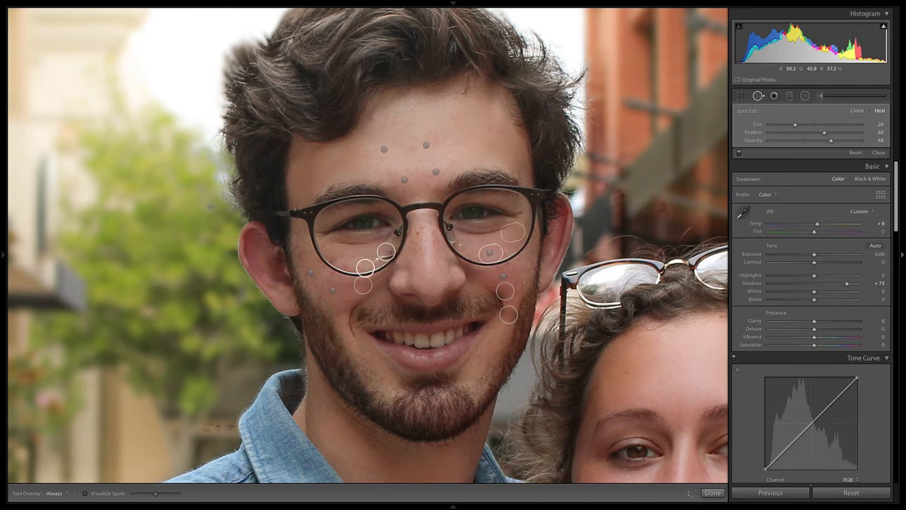
{"action": "left_click_drag", "start_coordinate": [365, 267], "coordinate": [361, 263]}
{"action": "key", "text": "BackSpace"}
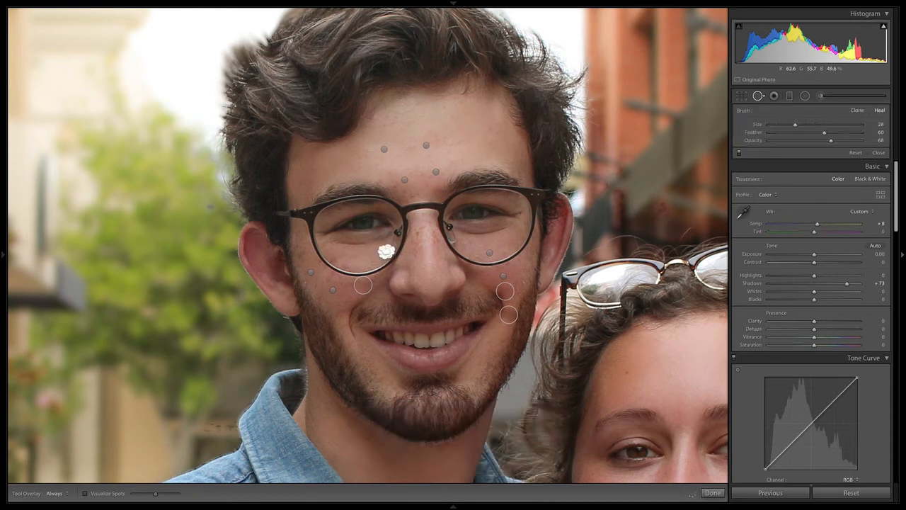
Heal the small spot beside the man's nose inside his glasses lens at Size 18, sampling clean skin under the same eye
{"action": "left_click_drag", "start_coordinate": [794, 127], "coordinate": [785, 127]}
{"action": "left_click", "coordinate": [390, 252]}
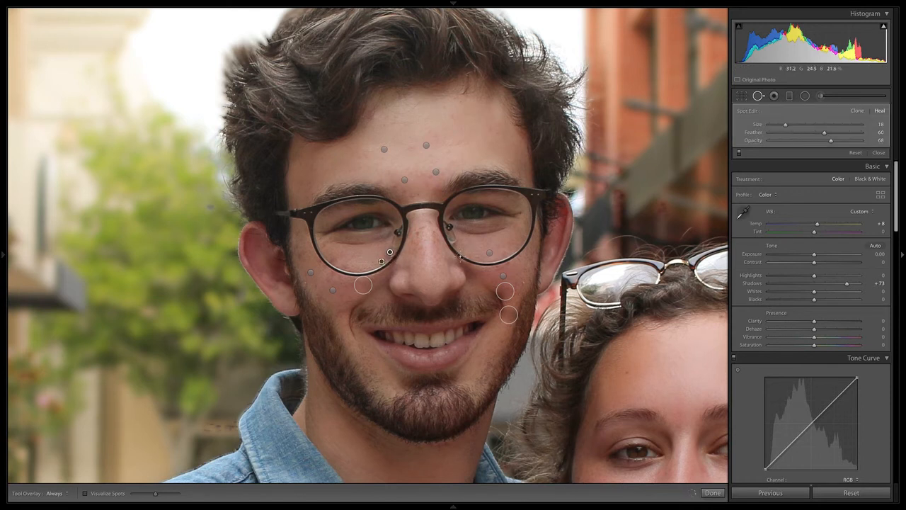
{"action": "left_click_drag", "start_coordinate": [381, 261], "coordinate": [367, 256]}
Compare the man's unedited and retouched face in Reference View, and return to the single-photo view
{"action": "left_click", "coordinate": [596, 278]}
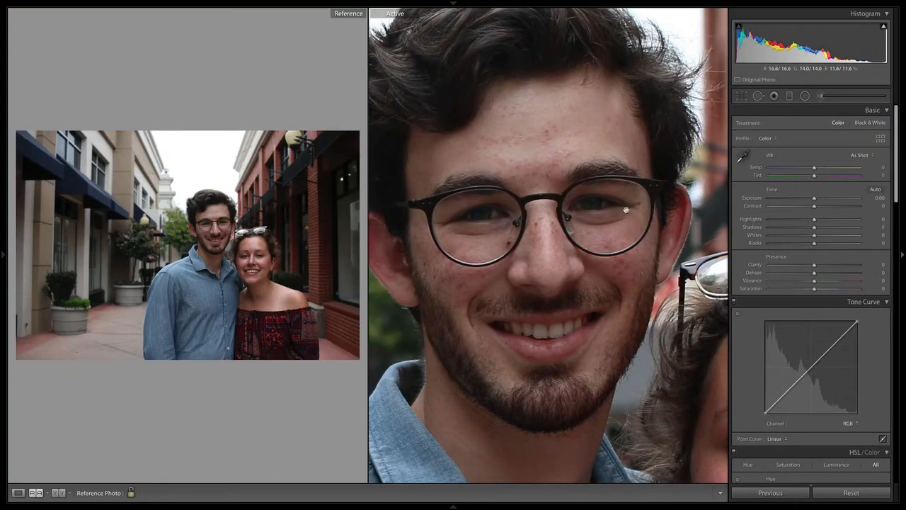
{"action": "key", "text": "super+z"}
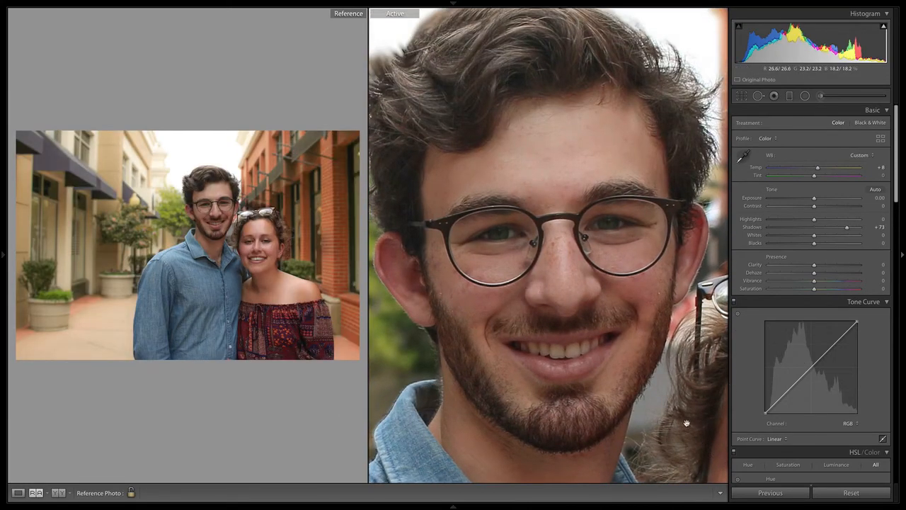
{"action": "left_click", "coordinate": [18, 492]}
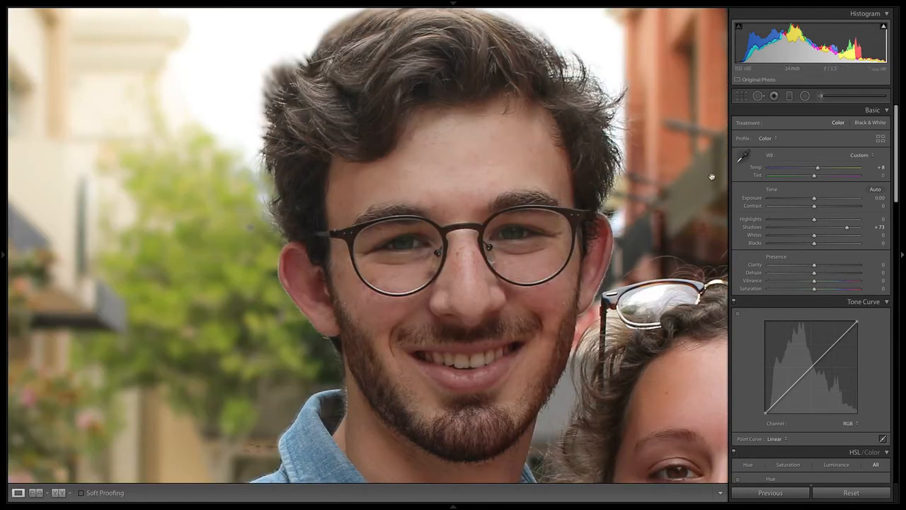
Set up a new adjustment brush with the Iris Enhance effect, Size 2.5, Auto Mask and the mask overlay shown, framing both faces
{"action": "left_click_drag", "start_coordinate": [653, 371], "coordinate": [376, 199]}
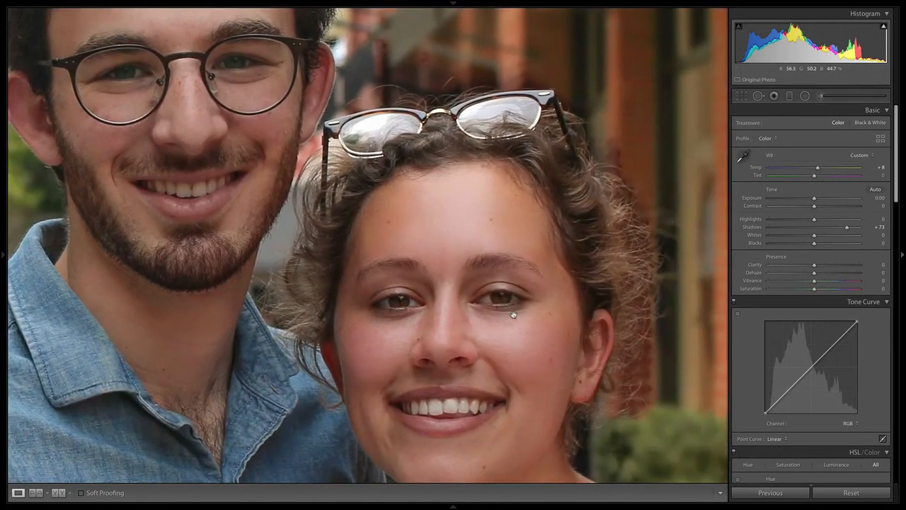
{"action": "key", "text": "z"}
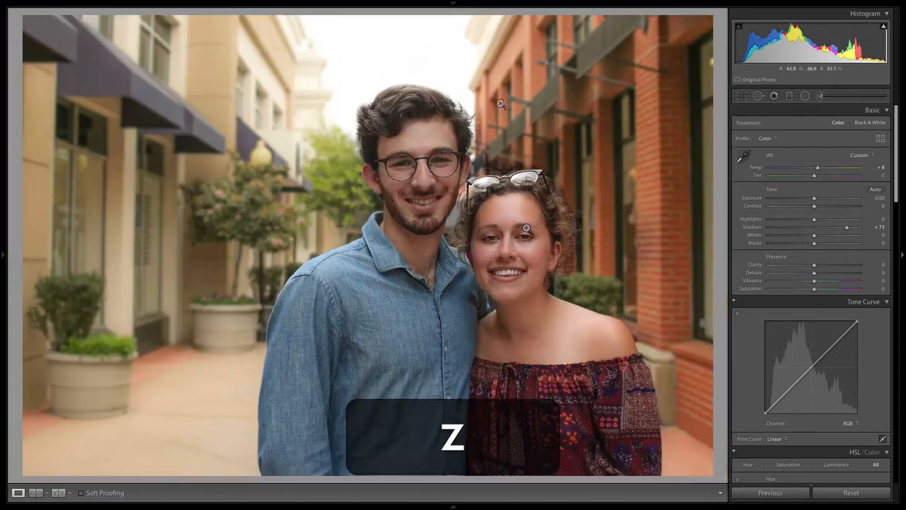
{"action": "left_click", "coordinate": [528, 241]}
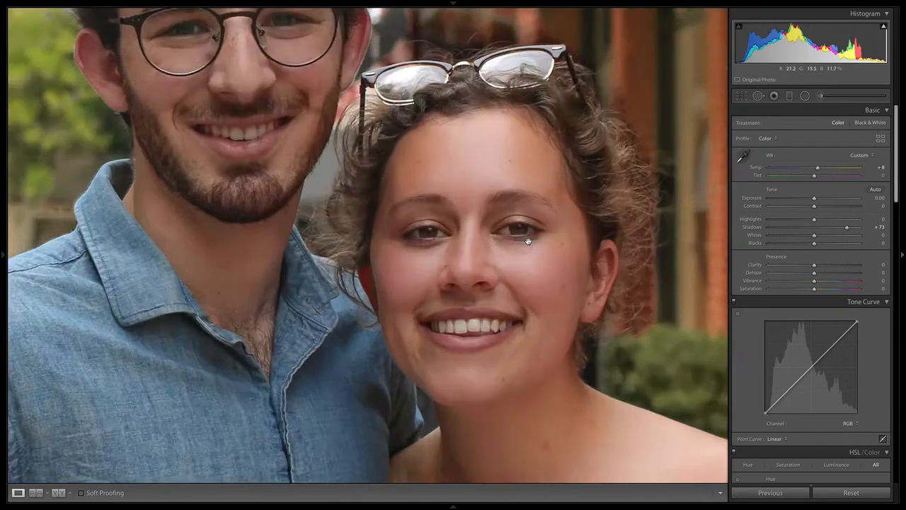
{"action": "left_click_drag", "start_coordinate": [429, 161], "coordinate": [482, 243]}
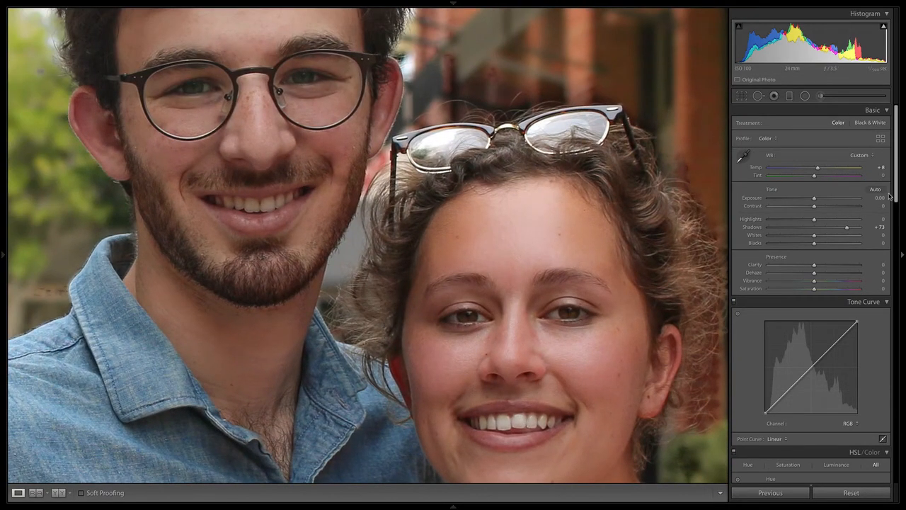
{"action": "left_click", "coordinate": [821, 95]}
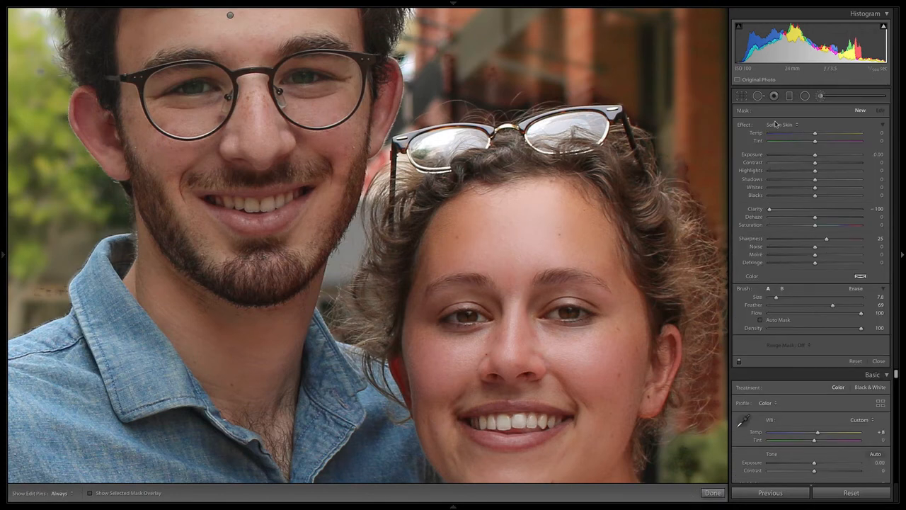
{"action": "left_click", "coordinate": [778, 125]}
{"action": "left_click", "coordinate": [782, 117]}
{"action": "left_click_drag", "start_coordinate": [775, 298], "coordinate": [771, 298]}
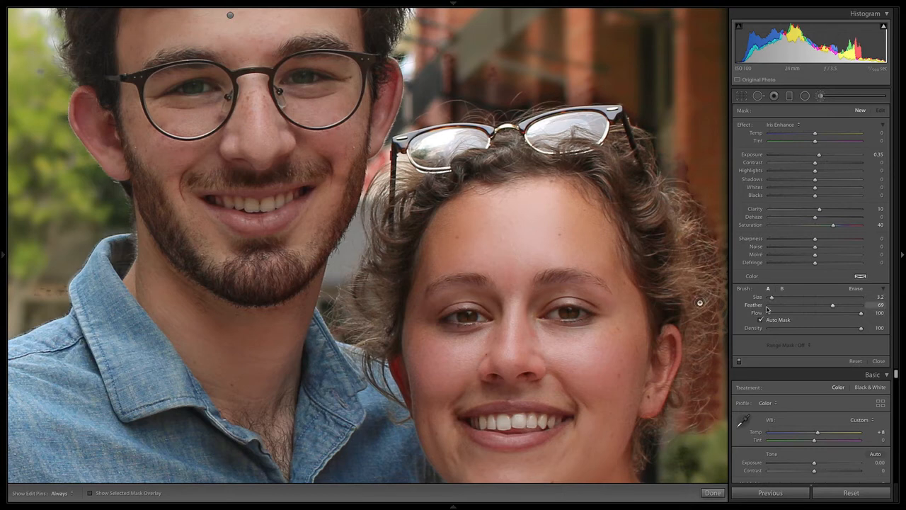
{"action": "key", "text": "o"}
{"action": "left_click_drag", "start_coordinate": [772, 297], "coordinate": [771, 299]}
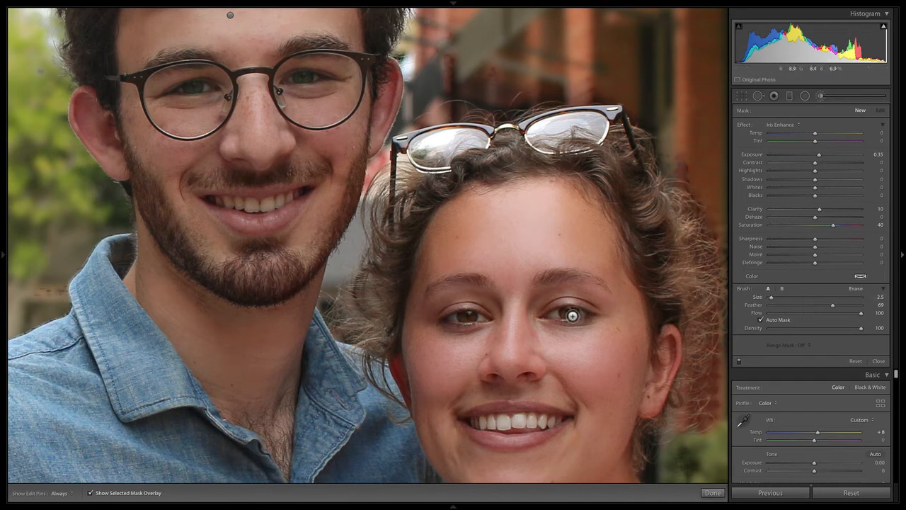
Paint the Iris Enhance mask over both of the woman's irises, hiding the edit pins while painting
{"action": "key", "text": "h"}
{"action": "left_click_drag", "start_coordinate": [568, 316], "coordinate": [567, 314]}
{"action": "key", "text": "h"}
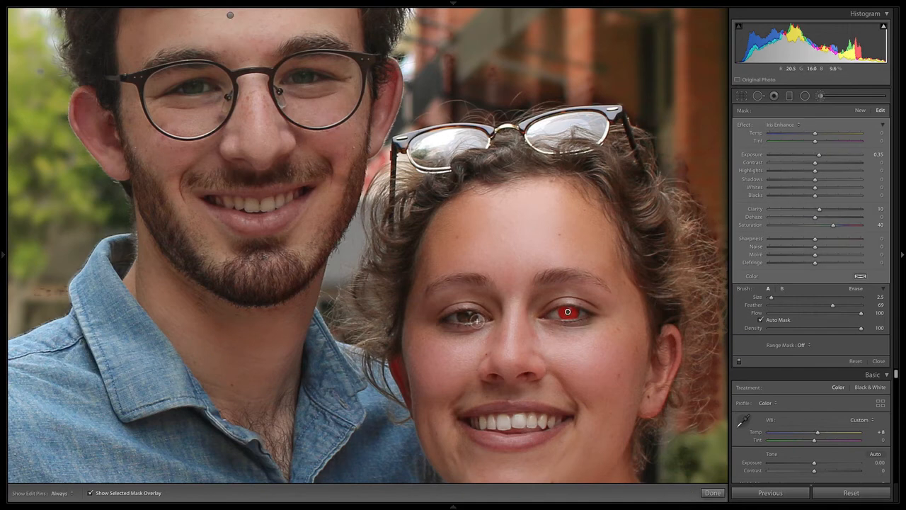
{"action": "key", "text": "h"}
{"action": "left_click_drag", "start_coordinate": [468, 320], "coordinate": [474, 320]}
{"action": "key", "text": "h"}
Extend the Iris Enhance mask over both of the man's irises, hiding the edit pins while painting
{"action": "key", "text": "h"}
{"action": "left_click_drag", "start_coordinate": [307, 83], "coordinate": [304, 79]}
{"action": "key", "text": "h"}
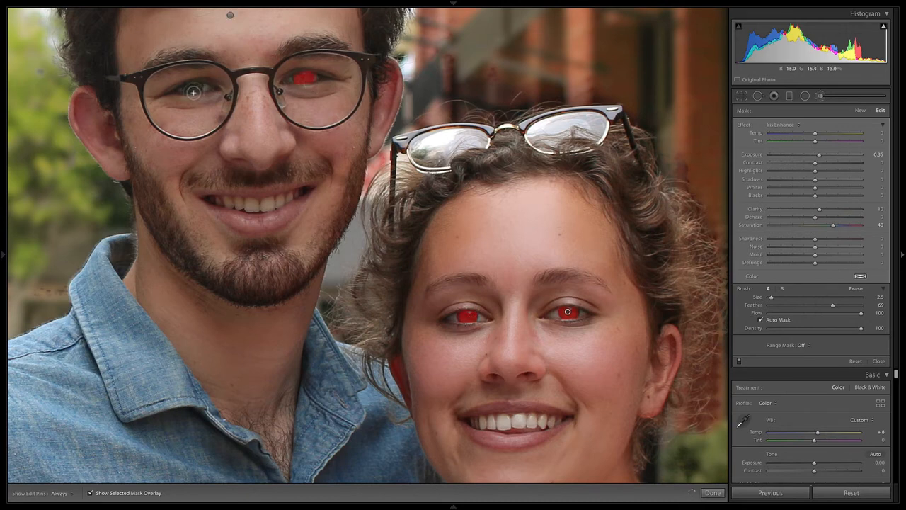
{"action": "key", "text": "h"}
{"action": "left_click_drag", "start_coordinate": [199, 90], "coordinate": [200, 93]}
{"action": "key", "text": "h"}
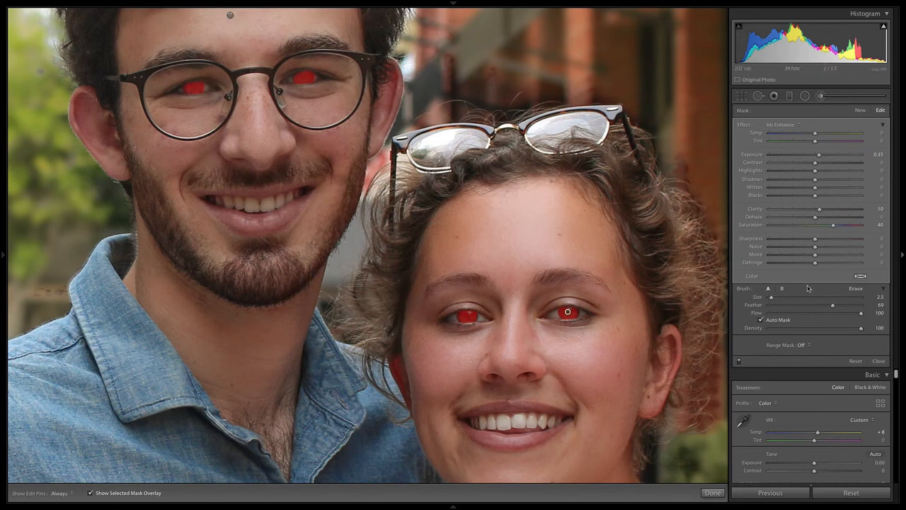
Hide the mask overlay and compare the iris brush effect off and on
{"action": "key", "text": "o"}
{"action": "left_click", "coordinate": [739, 362]}
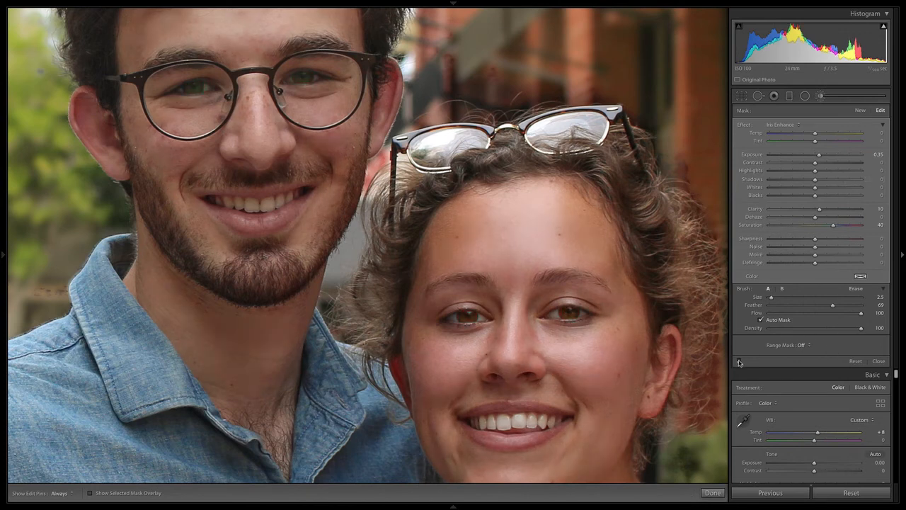
{"action": "left_click", "coordinate": [739, 362]}
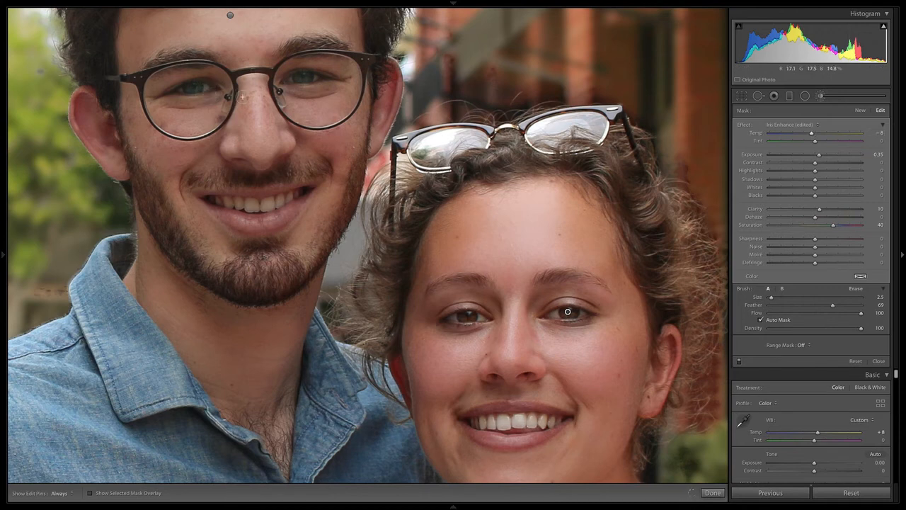
Reset the iris effect's Temp to 0, set Exposure to 0.39 and Blacks to -11, and review the eyes in the whole photo
{"action": "double_click", "coordinate": [811, 132]}
{"action": "key", "text": "Up"}
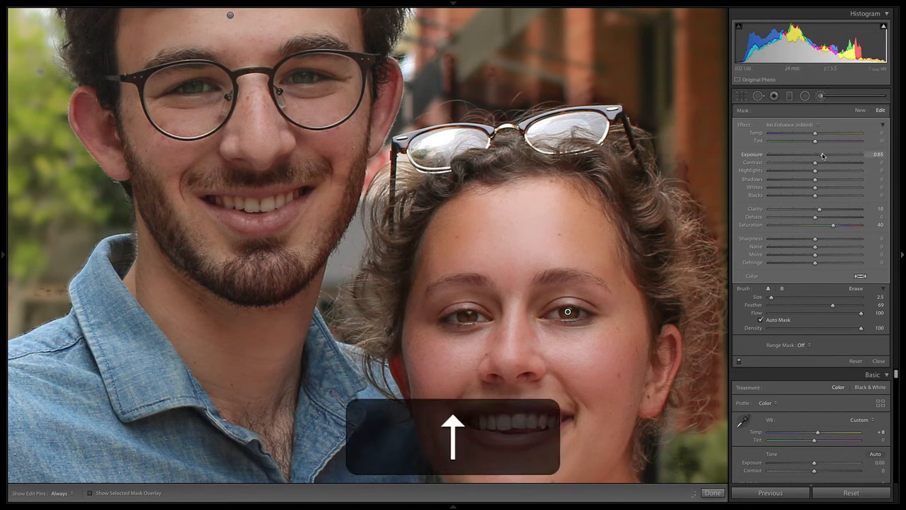
{"action": "key", "text": "Down"}
{"action": "left_click_drag", "start_coordinate": [805, 196], "coordinate": [804, 197]}
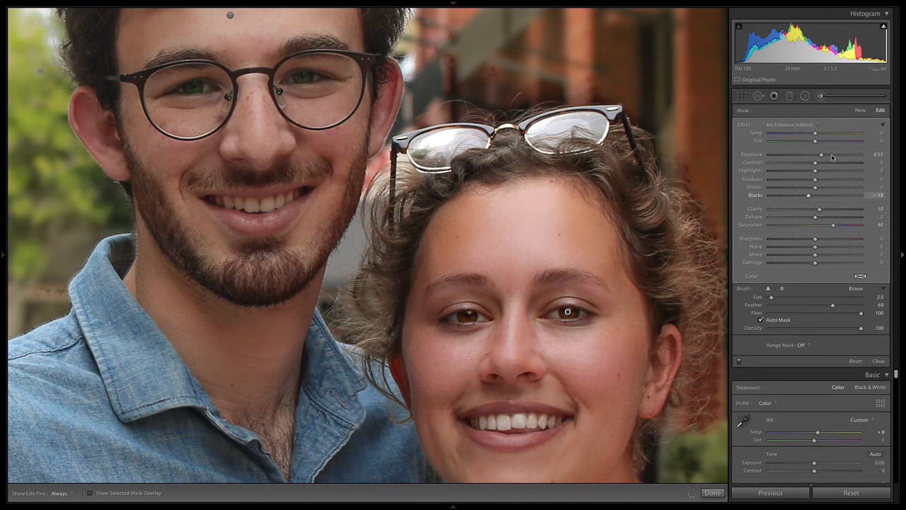
{"action": "key", "text": "Up"}
{"action": "key", "text": "z"}
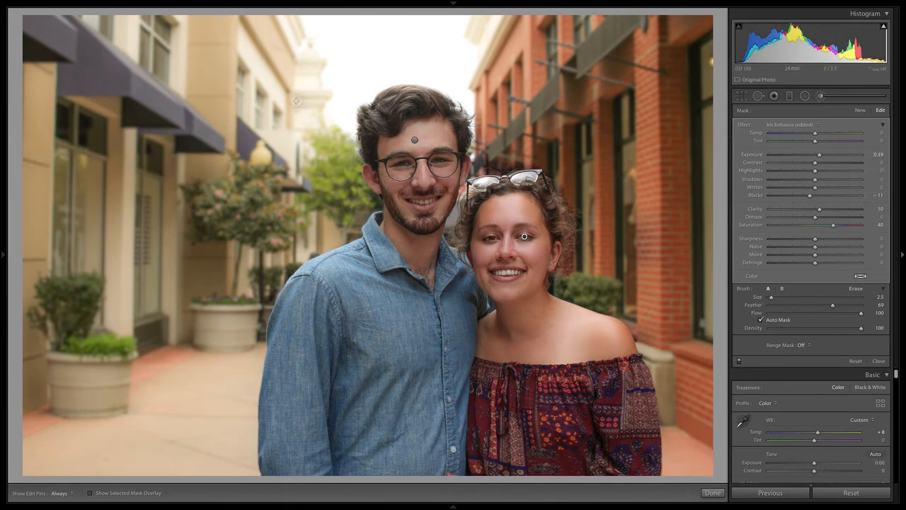
{"action": "key", "text": "z"}
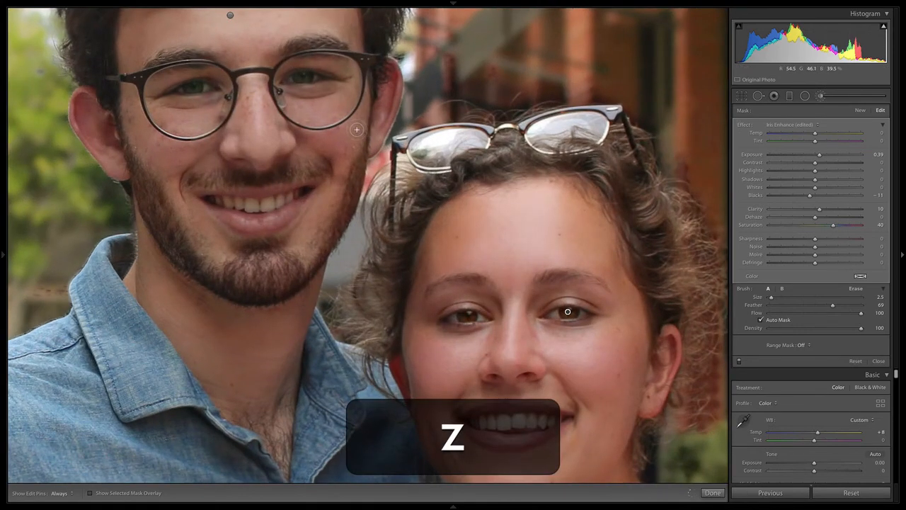
Undo the last brush stroke, and paint a separate new Iris Enhance mask over both of the man's irises, checking it with the overlay
{"action": "key", "text": "super+z"}
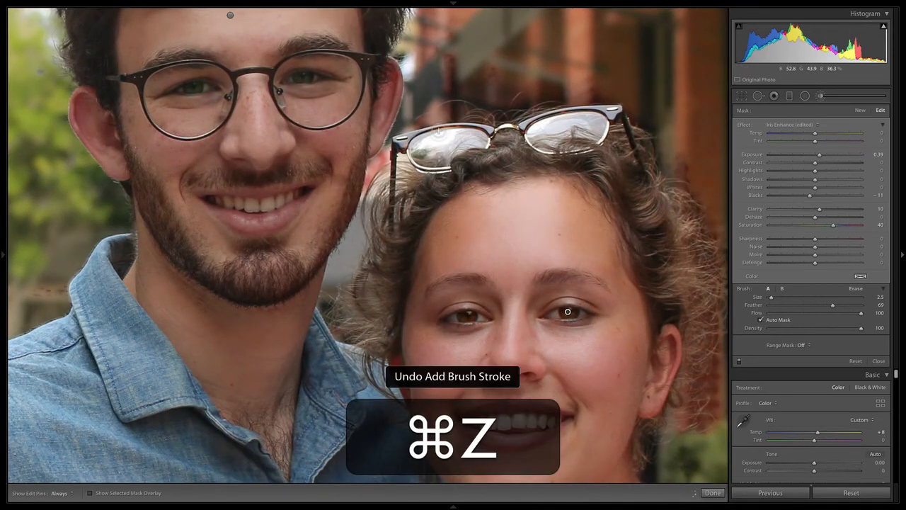
{"action": "left_click", "coordinate": [859, 111]}
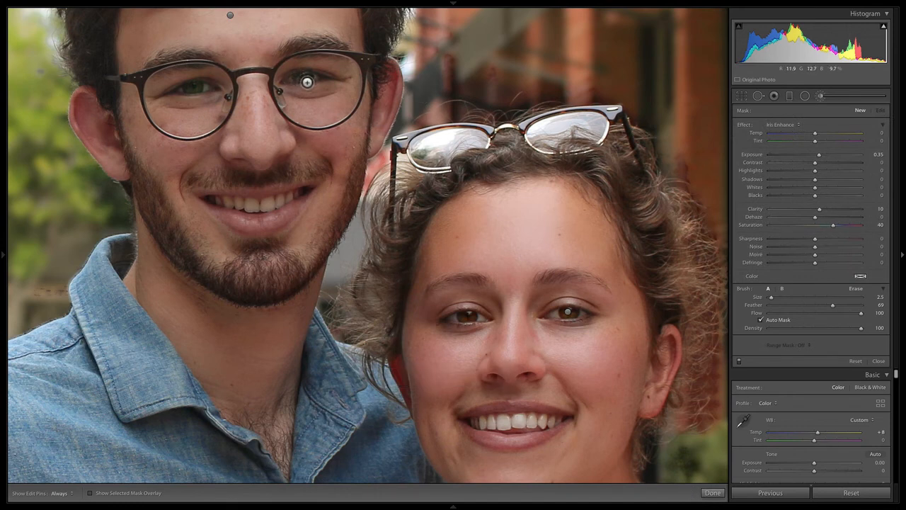
{"action": "key", "text": "o"}
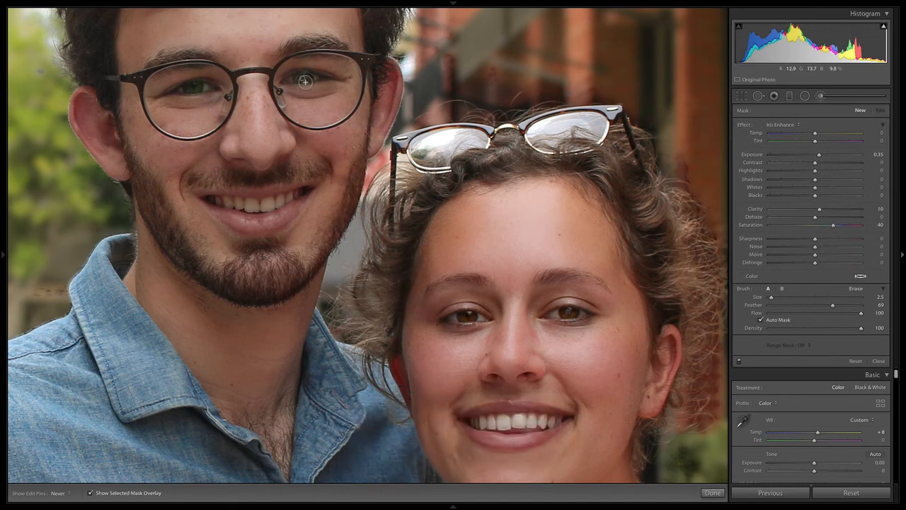
{"action": "left_click", "coordinate": [304, 82]}
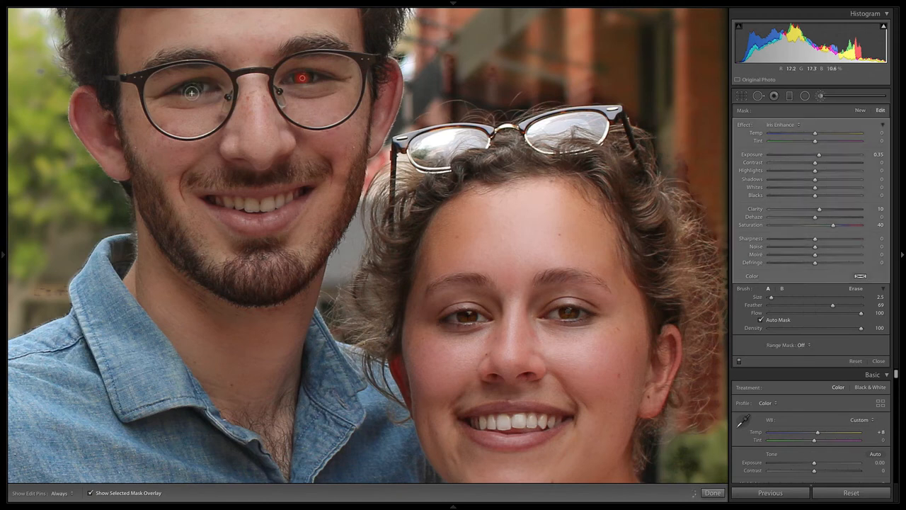
{"action": "left_click_drag", "start_coordinate": [191, 92], "coordinate": [194, 87]}
{"action": "left_click_drag", "start_coordinate": [311, 82], "coordinate": [303, 79]}
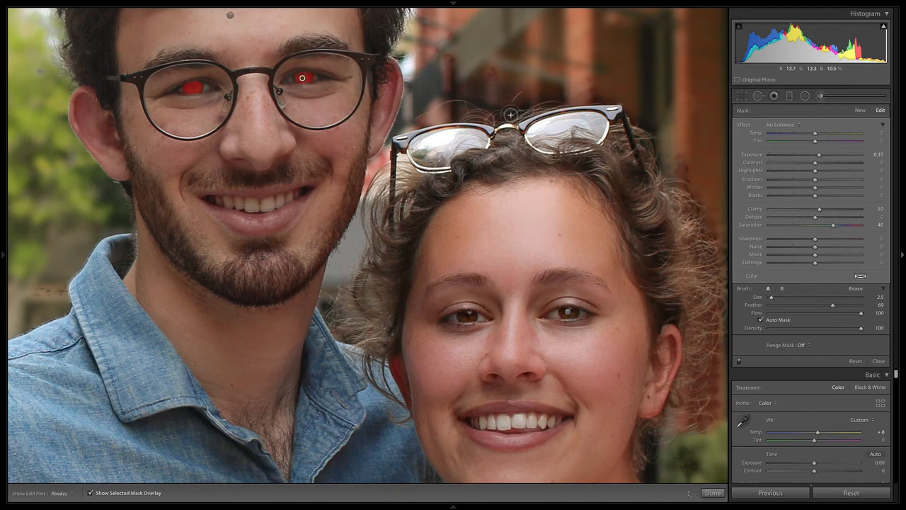
{"action": "key", "text": "o"}
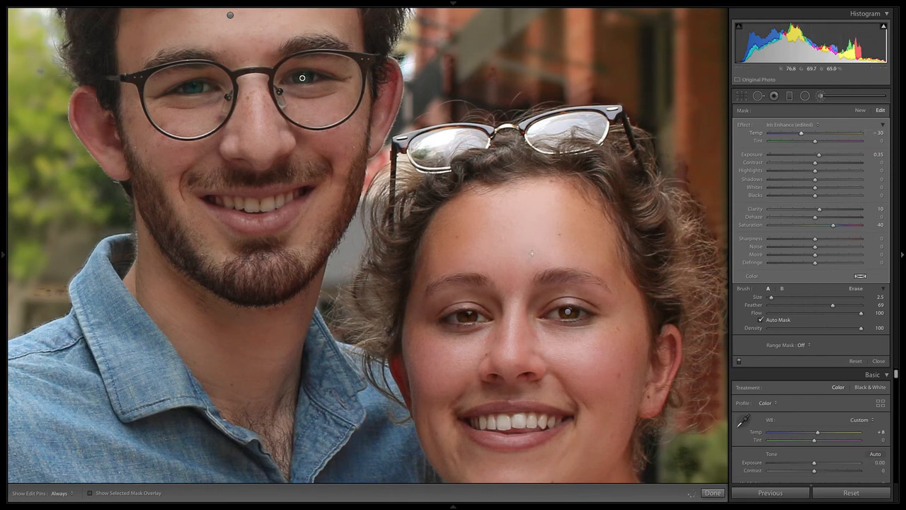
View the whole photo and compare the brush adjustments off and on
{"action": "key", "text": "z"}
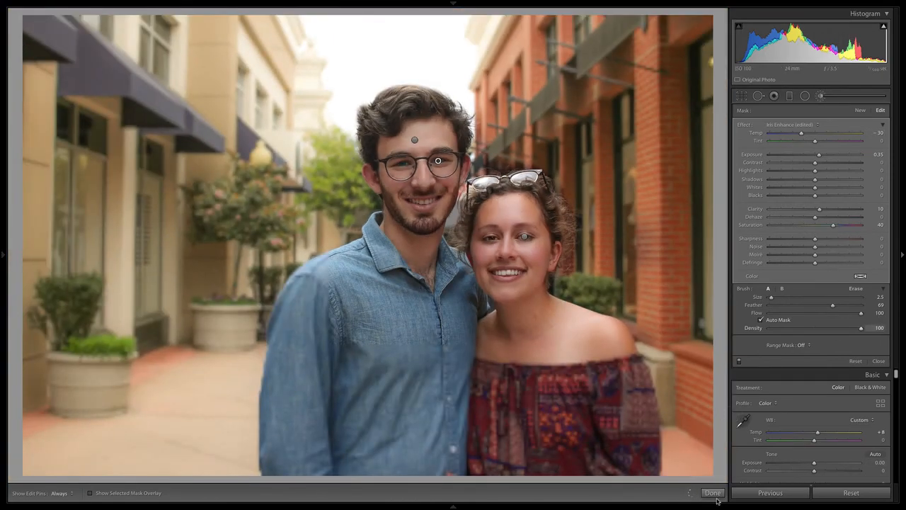
{"action": "left_click", "coordinate": [738, 360]}
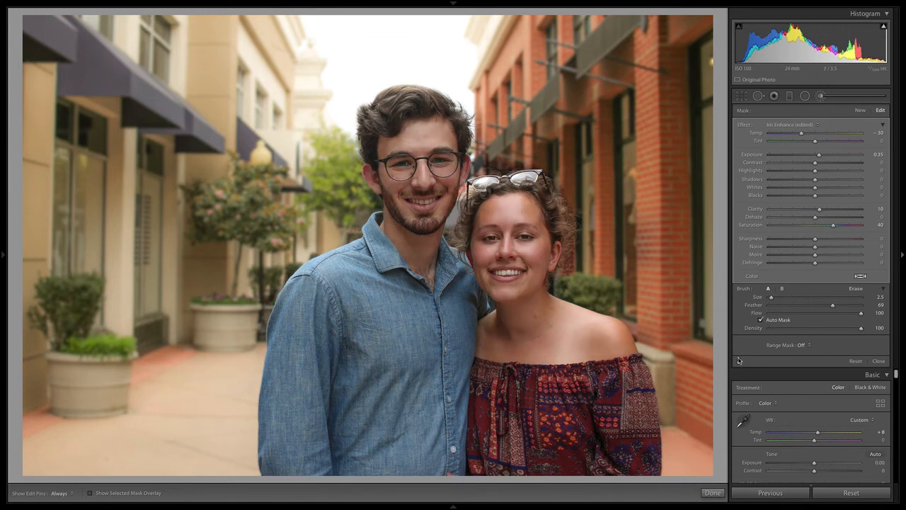
{"action": "left_click", "coordinate": [738, 361]}
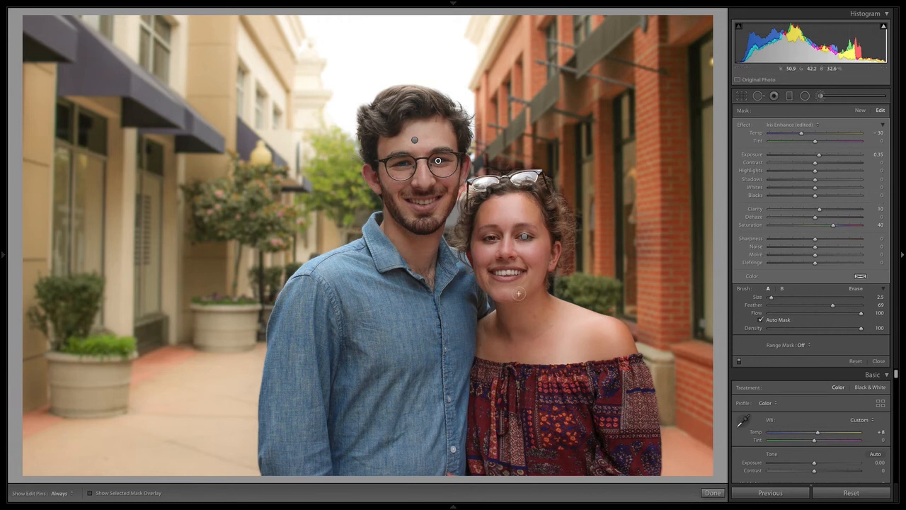
Start a new brush mask with all effect sliders reset and Size 14.2, and paint it over the woman's blouse with the overlay shown
{"action": "left_click", "coordinate": [861, 111]}
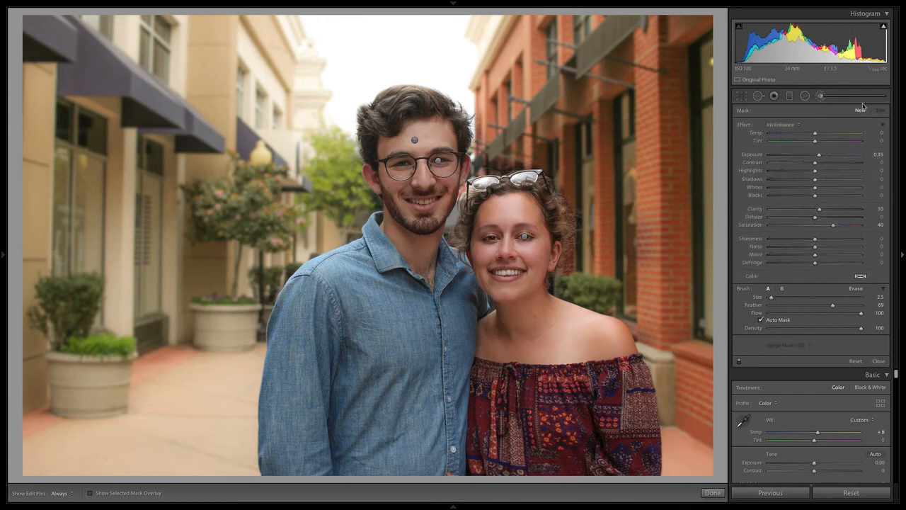
{"action": "double_click", "coordinate": [743, 125]}
{"action": "left_click_drag", "start_coordinate": [771, 297], "coordinate": [782, 298]}
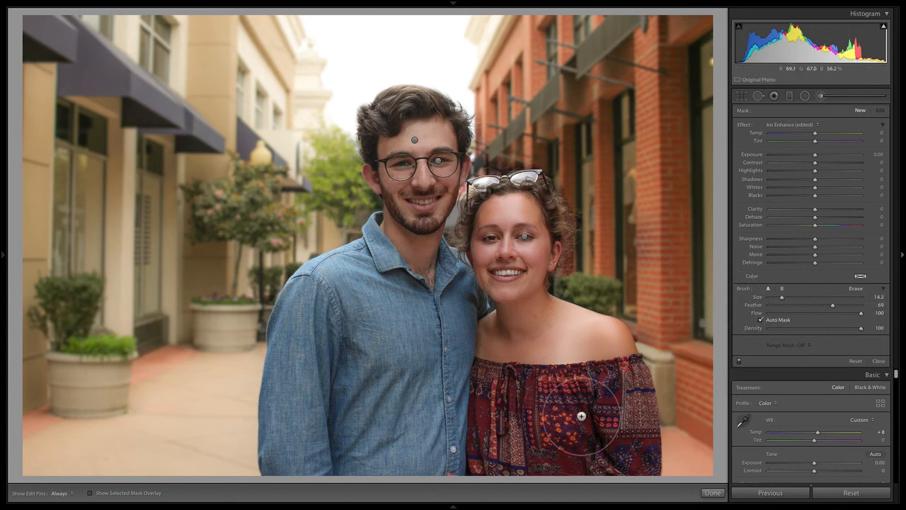
{"action": "key", "text": "h"}
{"action": "key", "text": "o"}
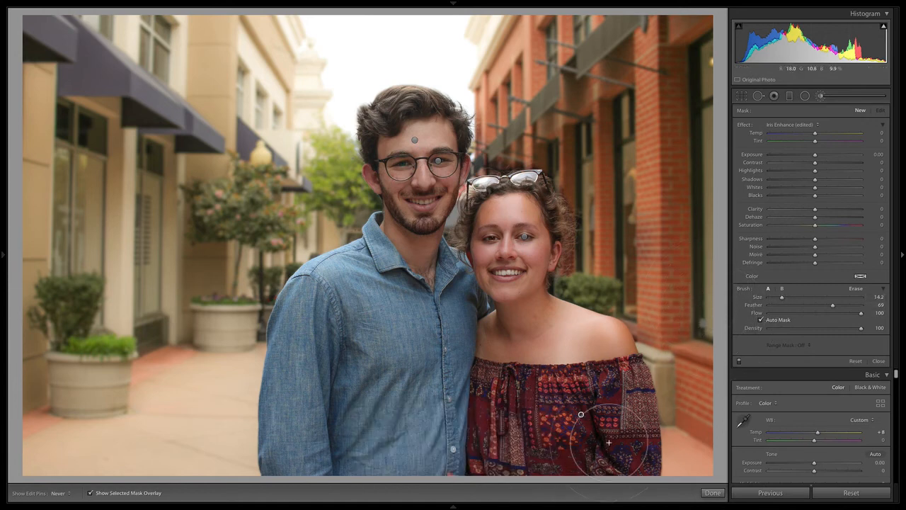
{"action": "mouse_move", "coordinate": [538, 419]}
{"action": "left_mouse_down"}
{"action": "mouse_move", "coordinate": [514, 410]}
{"action": "mouse_move", "coordinate": [497, 419]}
{"action": "mouse_move", "coordinate": [496, 460]}
{"action": "mouse_move", "coordinate": [619, 455]}
{"action": "mouse_move", "coordinate": [622, 404]}
{"action": "mouse_move", "coordinate": [515, 406]}
{"action": "mouse_move", "coordinate": [609, 405]}
{"action": "mouse_move", "coordinate": [597, 444]}
{"action": "mouse_move", "coordinate": [610, 423]}
{"action": "mouse_move", "coordinate": [610, 460]}
{"action": "mouse_move", "coordinate": [625, 413]}
{"action": "mouse_move", "coordinate": [624, 475]}
{"action": "mouse_move", "coordinate": [632, 427]}
{"action": "mouse_move", "coordinate": [629, 442]}
{"action": "mouse_move", "coordinate": [623, 398]}
{"action": "mouse_move", "coordinate": [535, 401]}
{"action": "mouse_move", "coordinate": [578, 407]}
{"action": "mouse_move", "coordinate": [553, 431]}
{"action": "mouse_move", "coordinate": [567, 422]}
{"action": "mouse_move", "coordinate": [561, 434]}
{"action": "mouse_move", "coordinate": [547, 437]}
{"action": "mouse_move", "coordinate": [538, 463]}
{"action": "mouse_move", "coordinate": [513, 468]}
{"action": "mouse_move", "coordinate": [495, 454]}
{"action": "mouse_move", "coordinate": [503, 443]}
{"action": "mouse_move", "coordinate": [554, 433]}
{"action": "mouse_move", "coordinate": [527, 438]}
{"action": "left_mouse_up"}
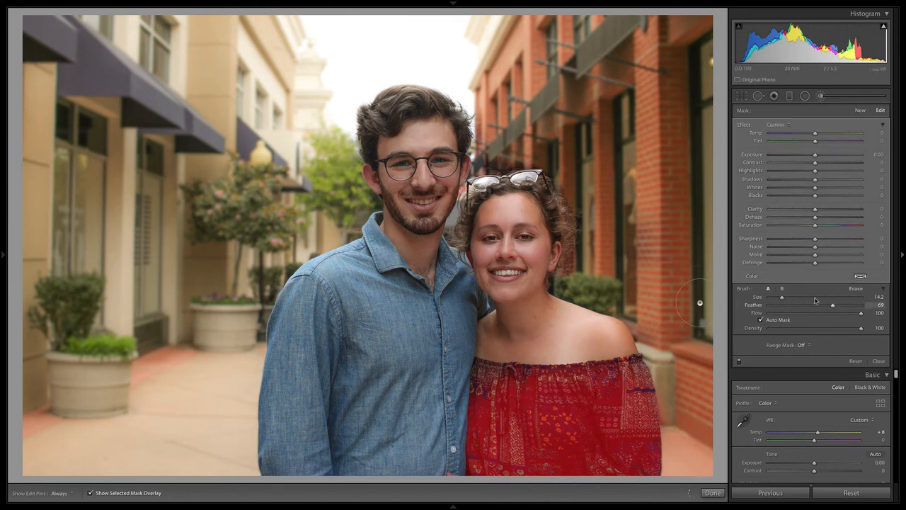
Refine the blouse mask with brush Size 7.9, checking coverage with the edit pins hidden, and turn off the mask overlay
{"action": "key", "text": "bracketleft"}
{"action": "key", "text": "bracketleft"}
{"action": "key", "text": "bracketleft"}
{"action": "key", "text": "bracketleft"}
{"action": "key", "text": "h"}
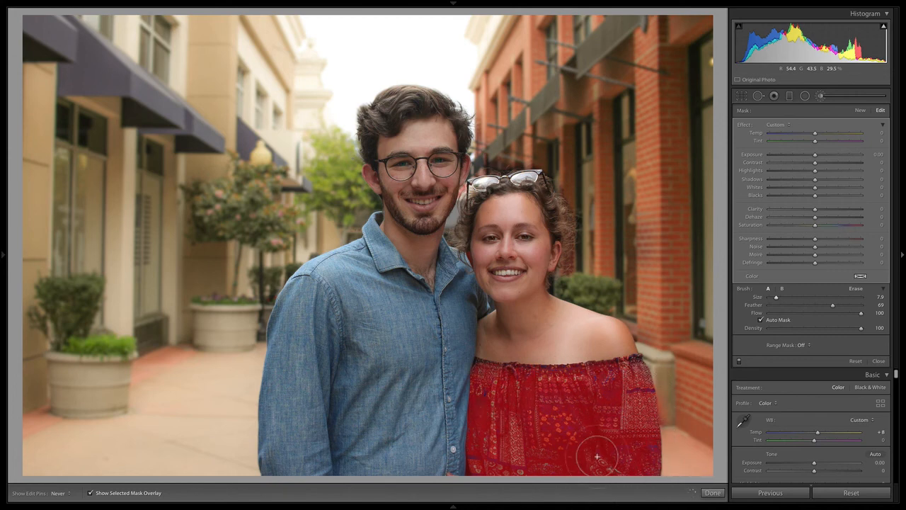
{"action": "key", "text": "h"}
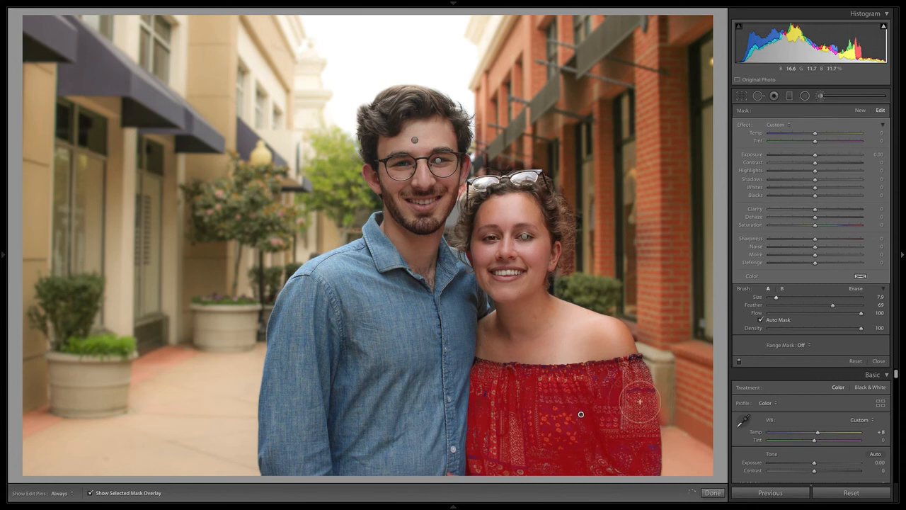
{"action": "key", "text": "h"}
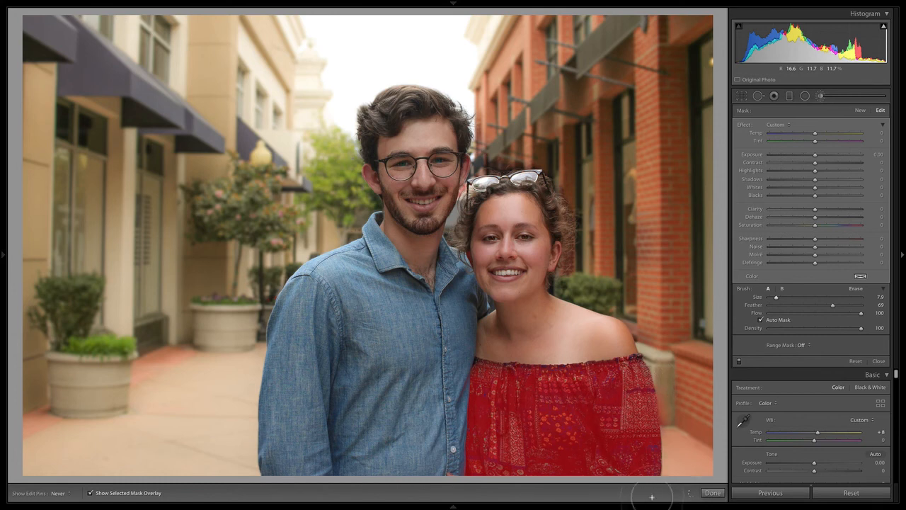
{"action": "key", "text": "h"}
{"action": "key", "text": "o"}
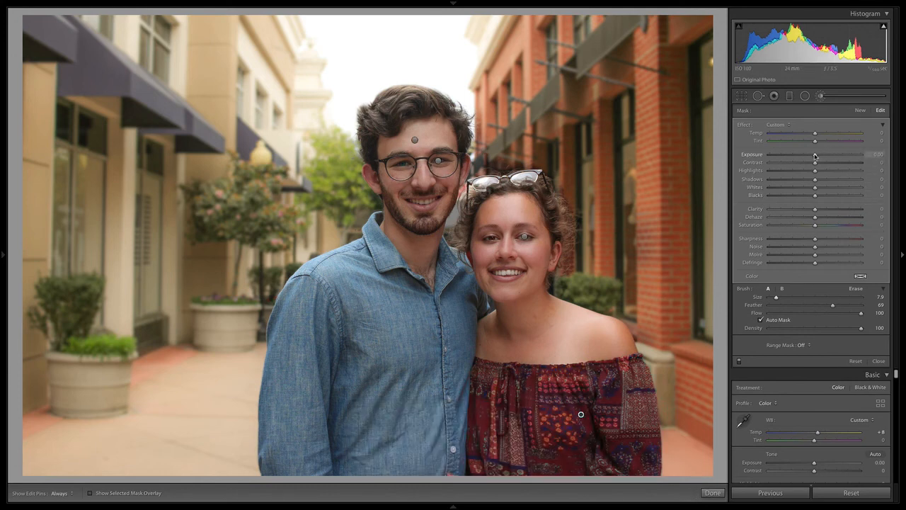
Set the blouse mask's Exposure to 0.79, Shadows to 12, Blacks to -16 and Saturation to 14, and close the brush
{"action": "left_click_drag", "start_coordinate": [825, 157], "coordinate": [823, 156]}
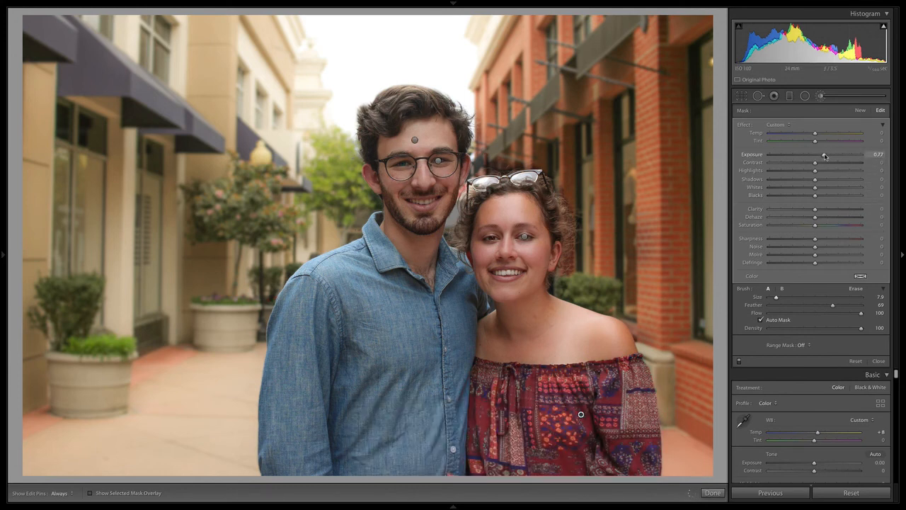
{"action": "left_click_drag", "start_coordinate": [814, 195], "coordinate": [829, 226]}
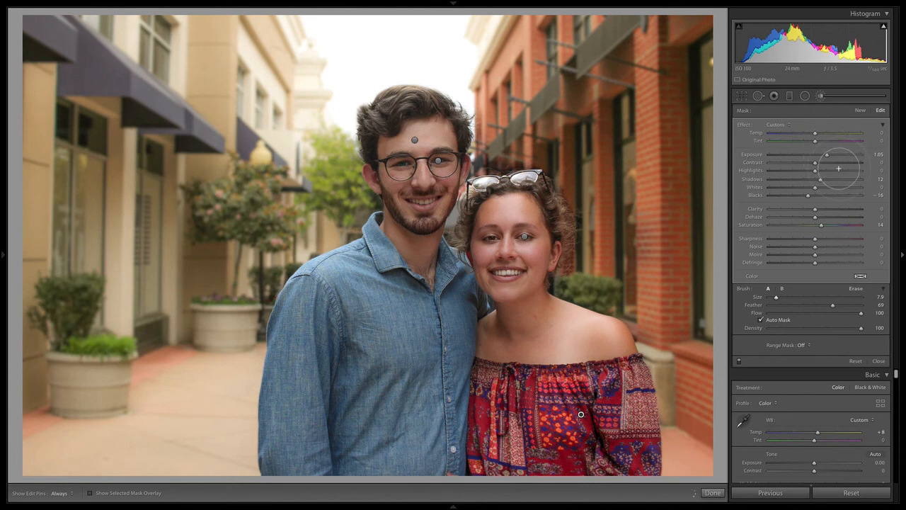
{"action": "left_click_drag", "start_coordinate": [827, 154], "coordinate": [824, 157]}
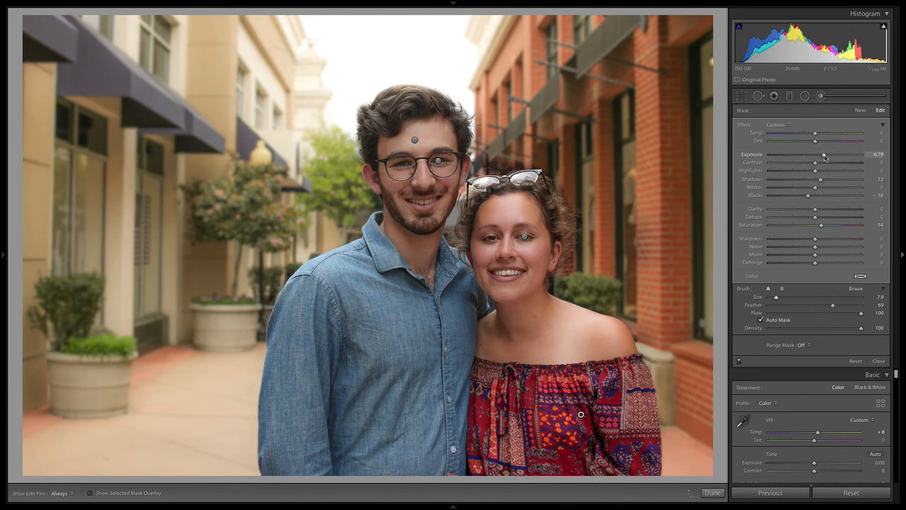
{"action": "left_click", "coordinate": [712, 492]}
Compare the edit with the original by temporarily resetting all adjustments and by using the Before view, including a close-up of the faces
{"action": "mouse_move", "coordinate": [808, 3]}
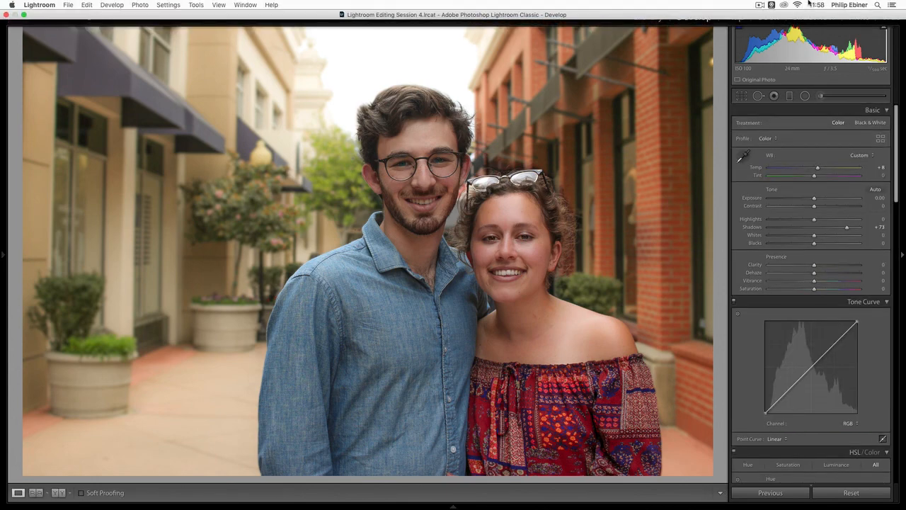
{"action": "left_click", "coordinate": [851, 492]}
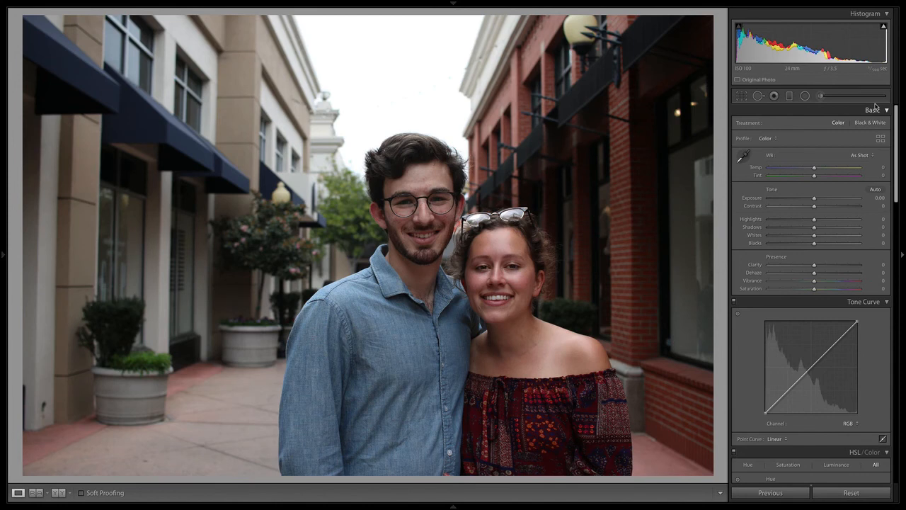
{"action": "key", "text": "super+z"}
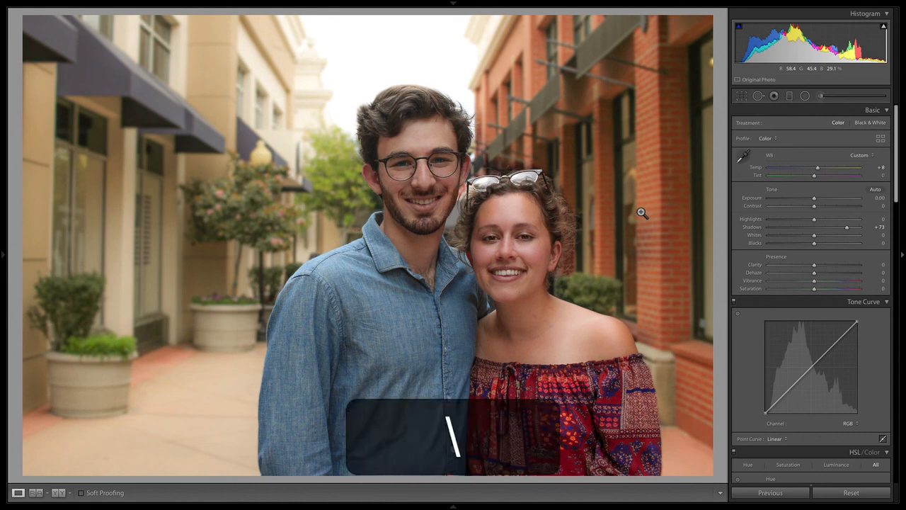
{"action": "key", "text": "space"}
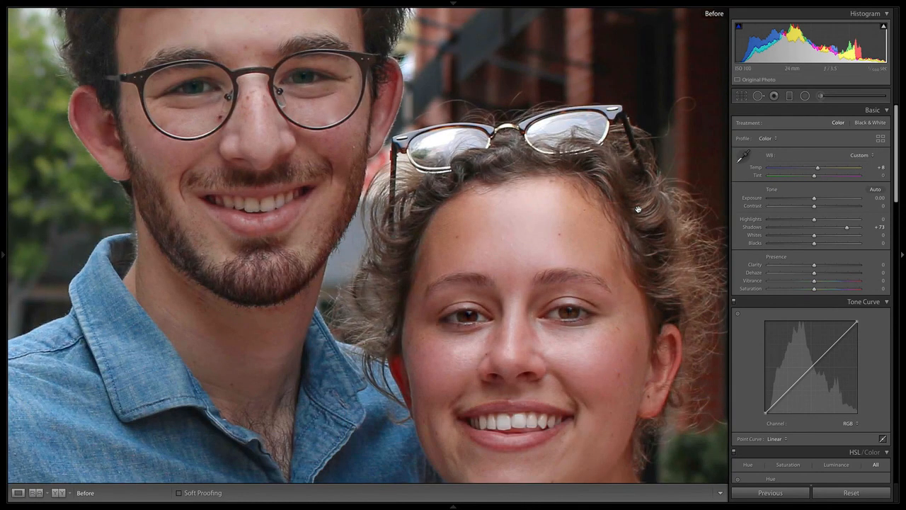
{"action": "key", "text": "space"}
{"action": "key", "text": "backslash"}
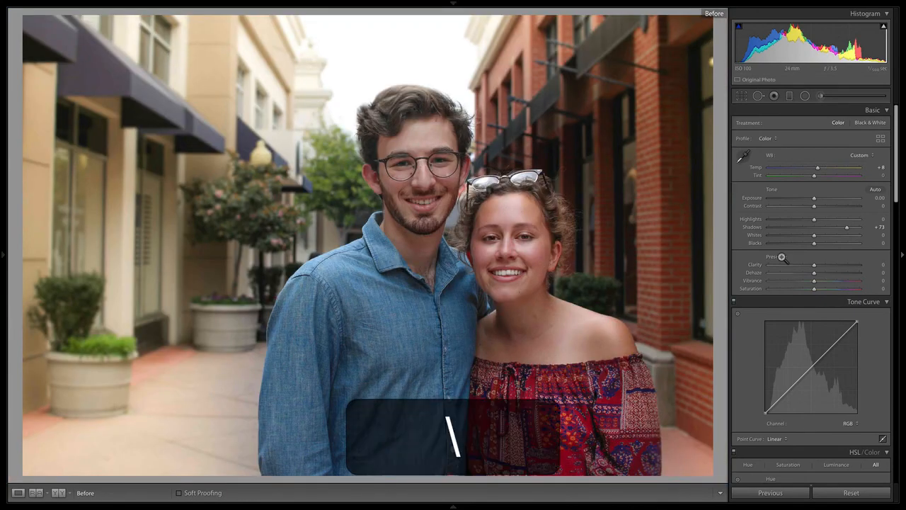
{"action": "left_click", "coordinate": [851, 493]}
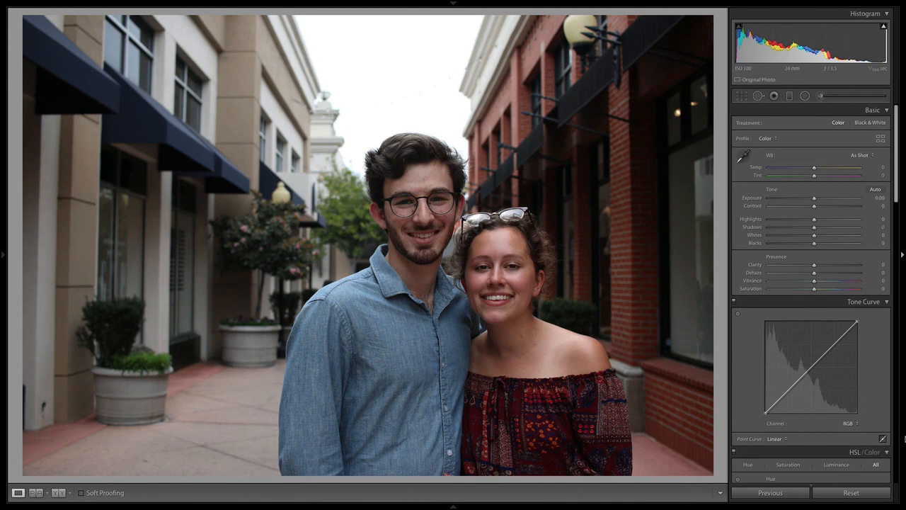
{"action": "key", "text": "super+z"}
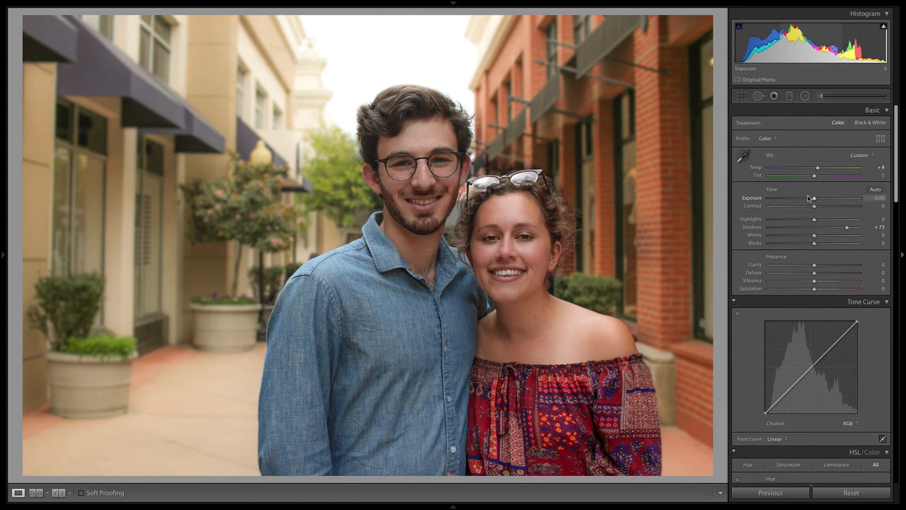
Compare the portrait with the previous photo, and set its white balance Temp to +7
{"action": "key", "text": "Left"}
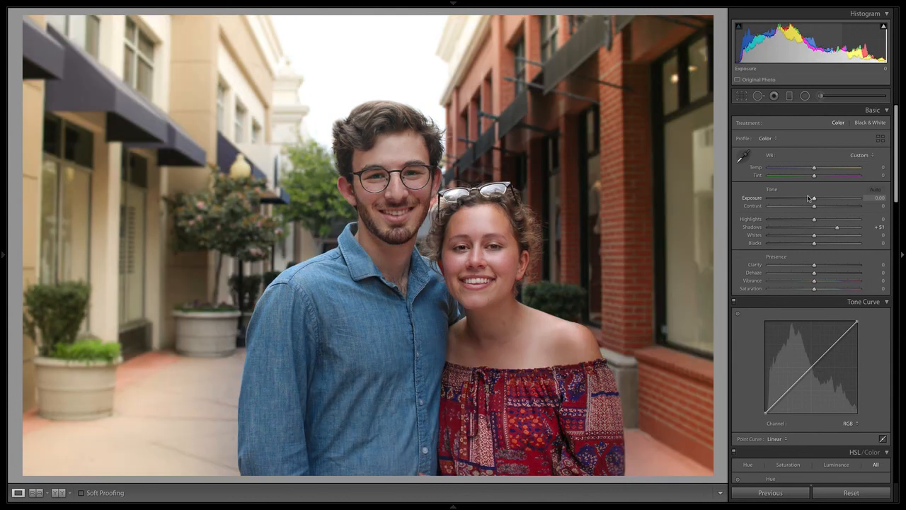
{"action": "key", "text": "Right"}
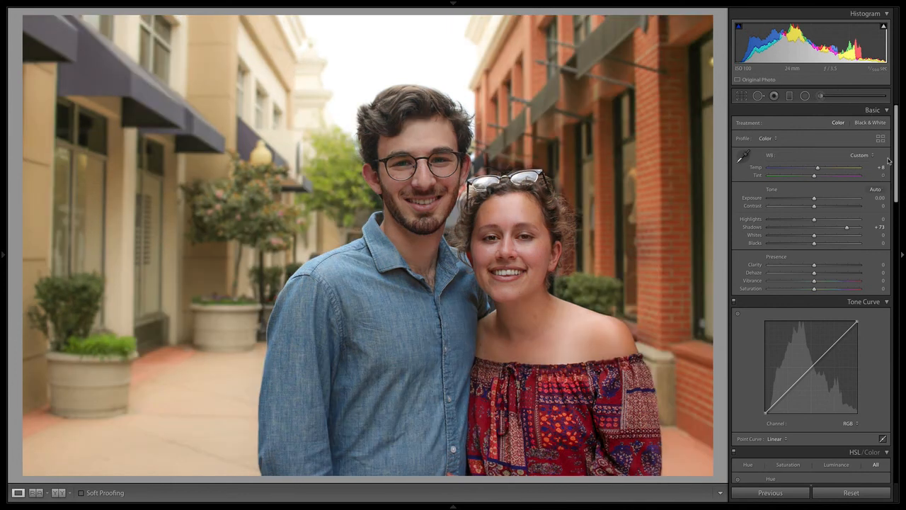
{"action": "double_click", "coordinate": [818, 169]}
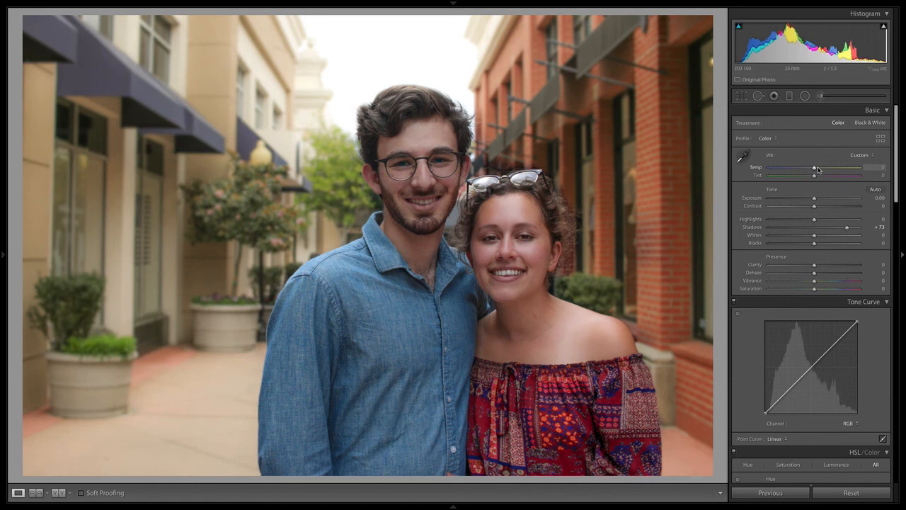
{"action": "key", "text": "super+z"}
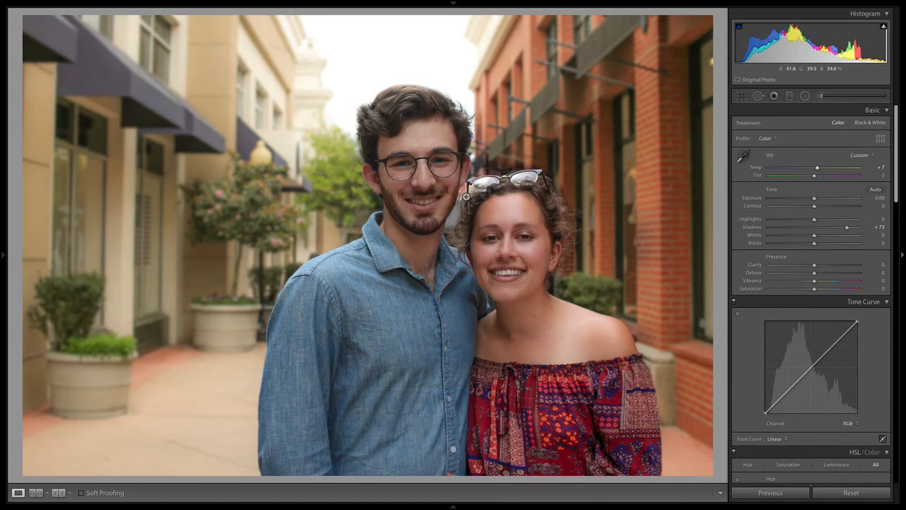